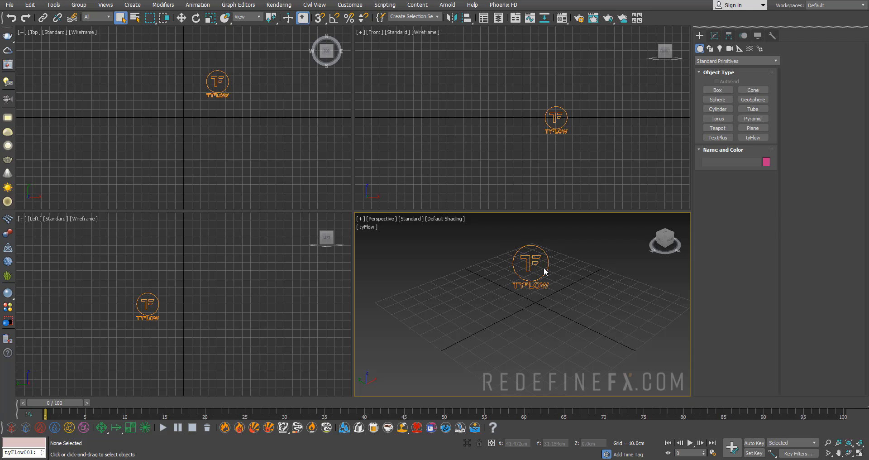
# Select the existing tyFlow object, open its particle flow editor and move the editor window clear of the perspective view
pyautogui.moveTo(548, 256); pyautogui.dragTo(547, 256)
pyautogui.click(714, 36)
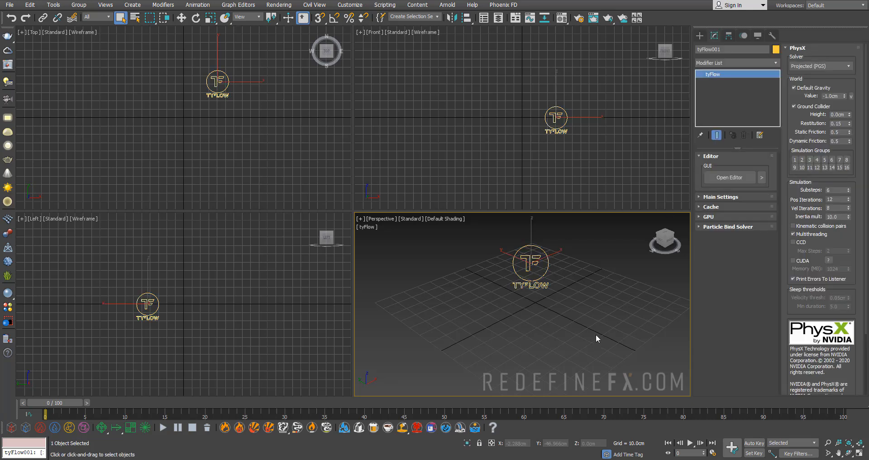
pyautogui.click(699, 35)
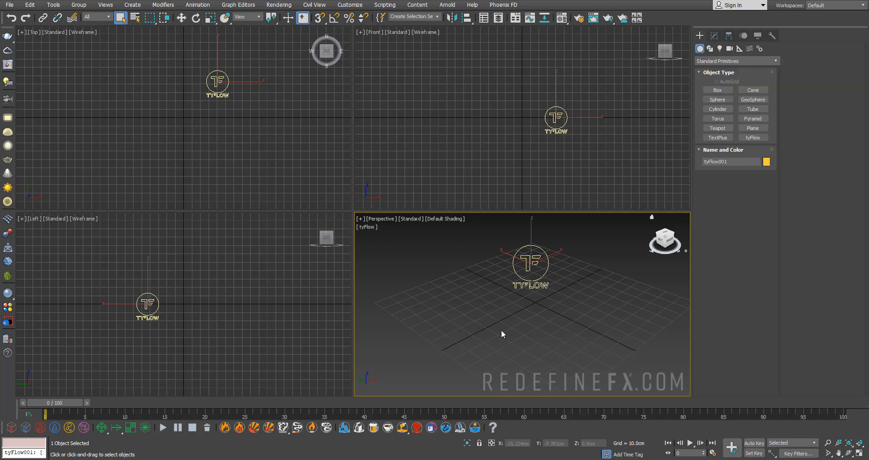
pyautogui.click(715, 37)
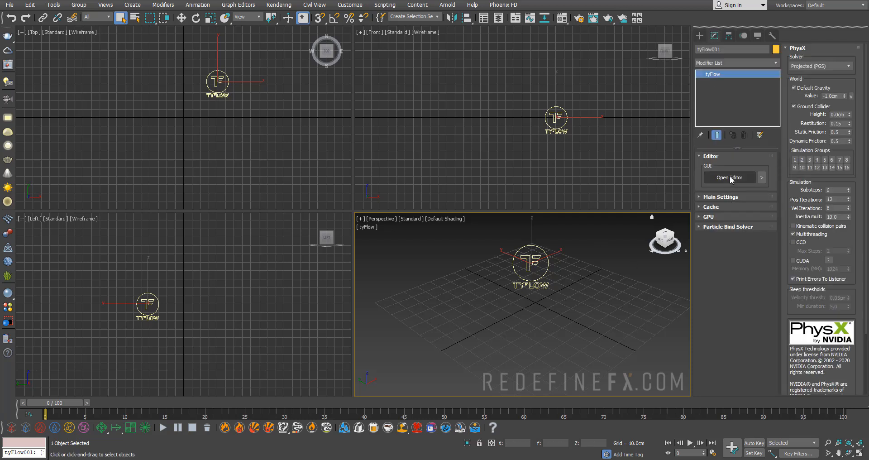
pyautogui.click(729, 177)
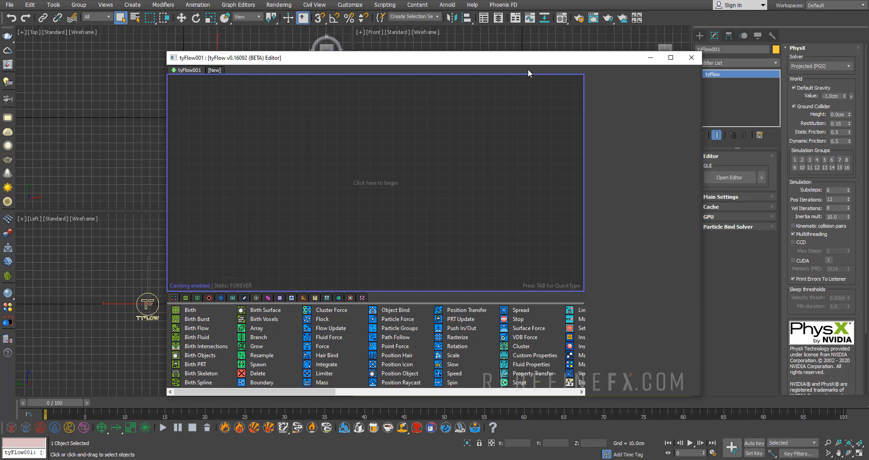
pyautogui.moveTo(505, 54); pyautogui.dragTo(377, 17)
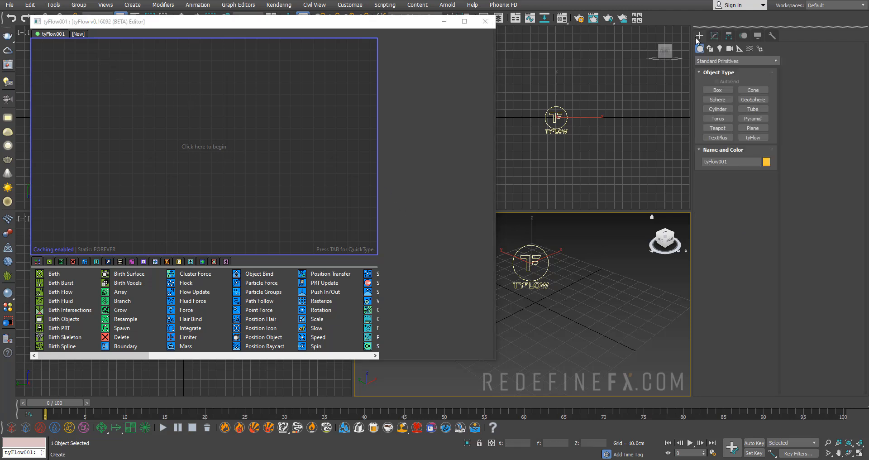
# Create a second tyFlow object in the perspective view, check its empty flow in the editor and return to tyFlow001
pyautogui.click(587, 300)
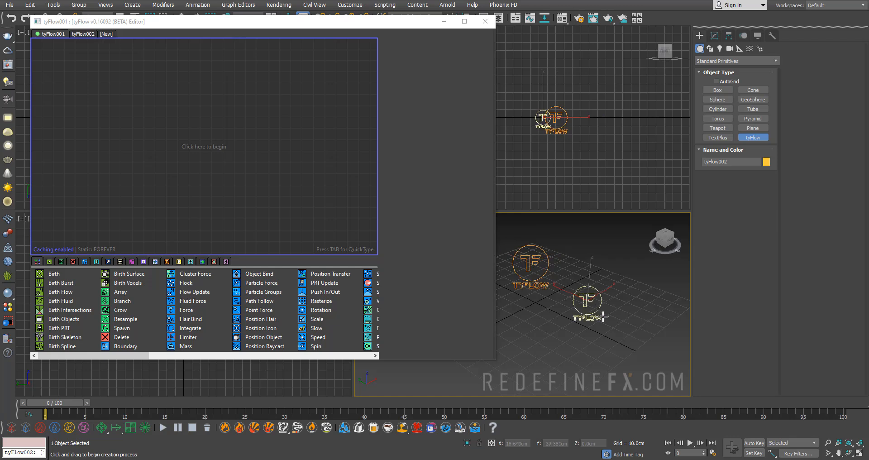
pyautogui.rightClick(629, 322)
pyautogui.click(77, 34)
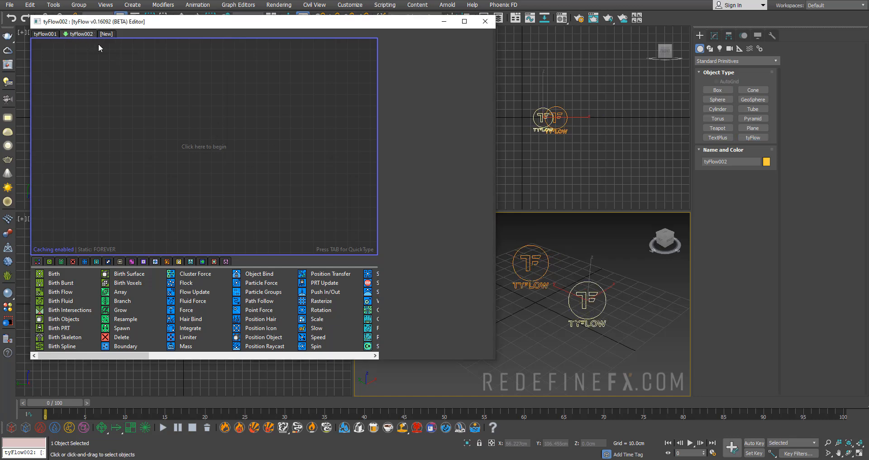
pyautogui.click(48, 34)
pyautogui.click(44, 35)
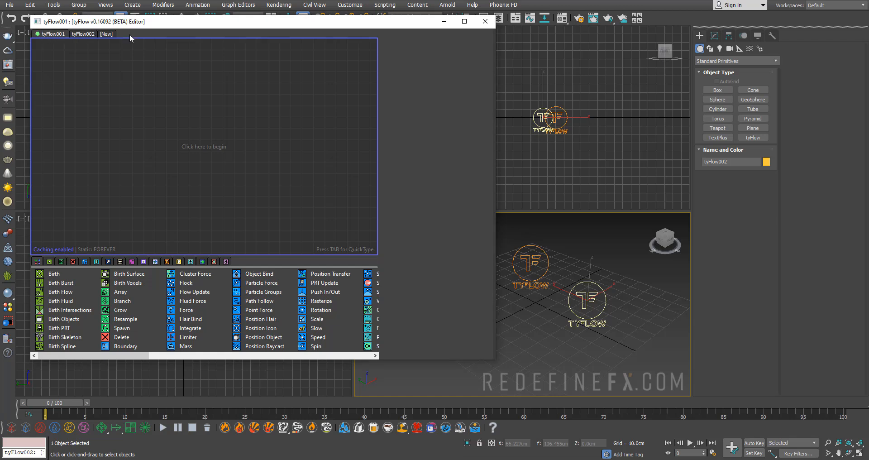
# Add a third flow from within the editor and switch between the tyFlow002 and tyFlow003 graphs
pyautogui.click(106, 34)
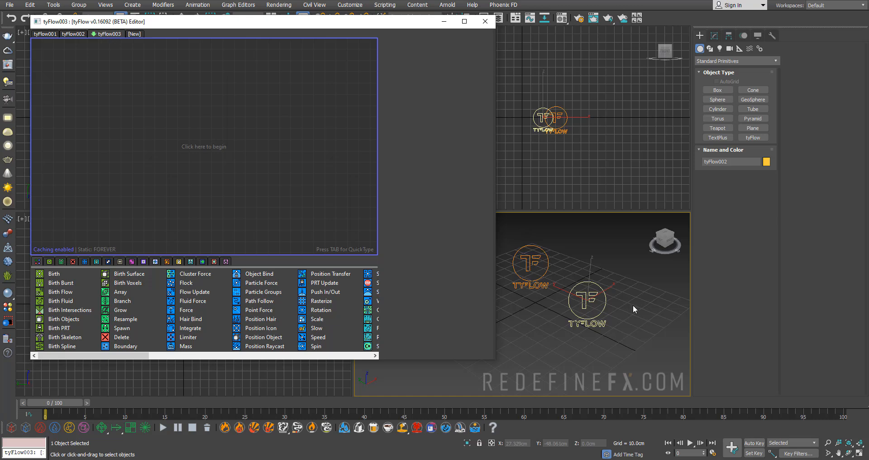
pyautogui.scroll(-5, 632, 305)
pyautogui.scroll(6, 593, 289)
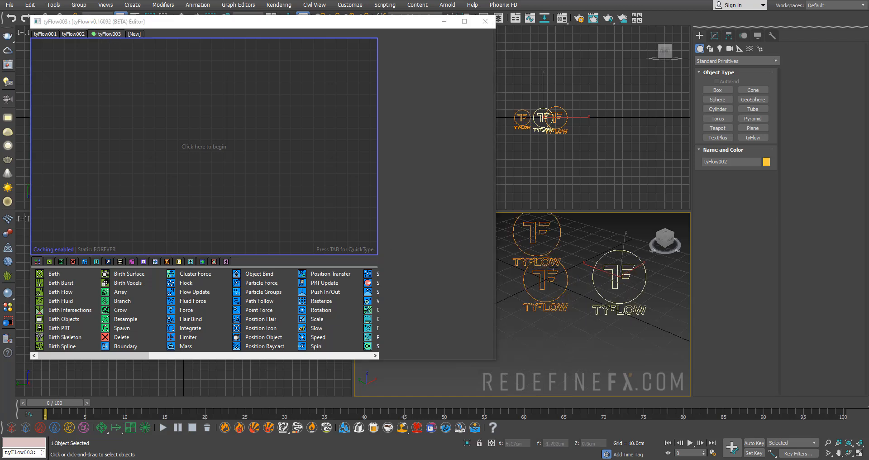
pyautogui.click(76, 37)
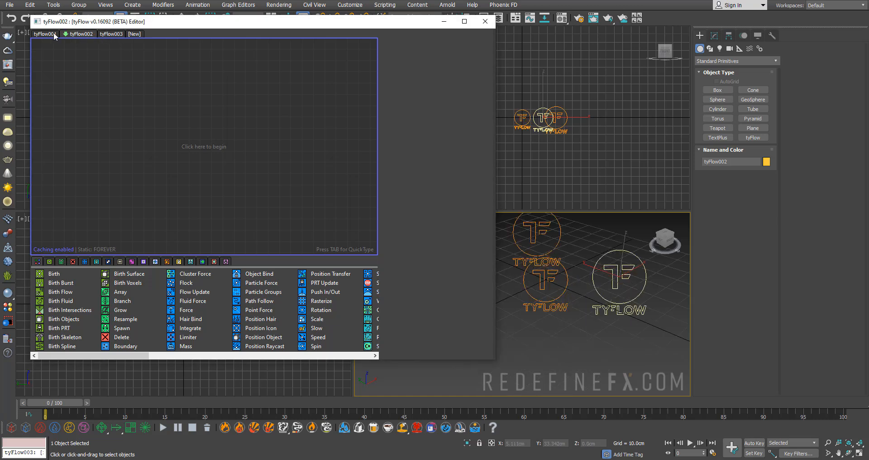
pyautogui.click(112, 34)
# Delete the tyFlow002 and tyFlow003 objects from the scene
pyautogui.moveTo(191, 21)
pyautogui.mouseDown()
pyautogui.moveTo(222, 27)
pyautogui.moveTo(200, 26)
pyautogui.mouseUp()
pyautogui.moveTo(521, 349); pyautogui.dragTo(616, 292)
pyautogui.press('Delete')
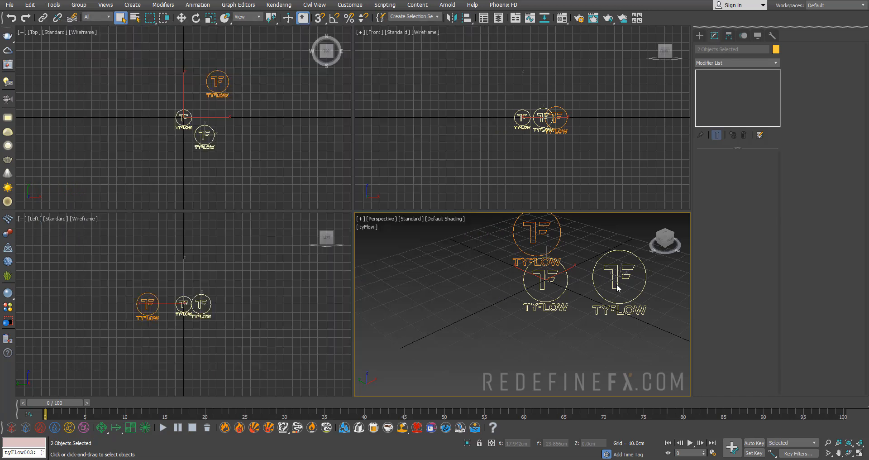
# Reopen the editor for the remaining tyFlow001 object, then resize and reposition its window
pyautogui.click(535, 255)
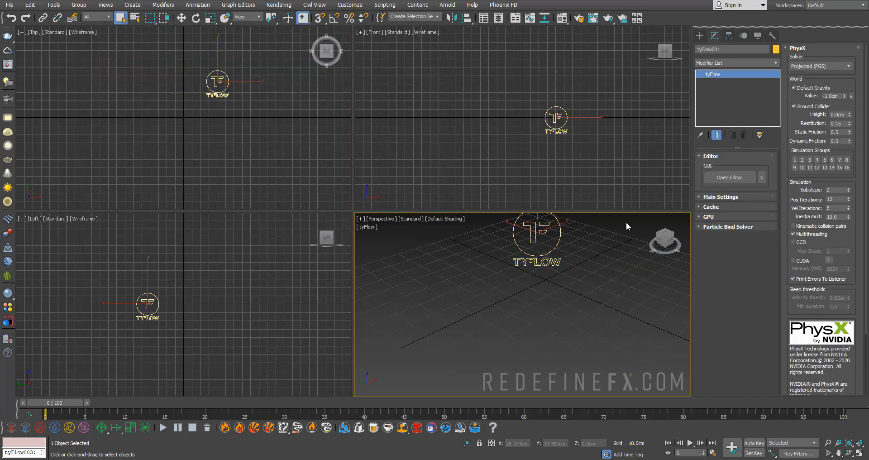
pyautogui.click(729, 178)
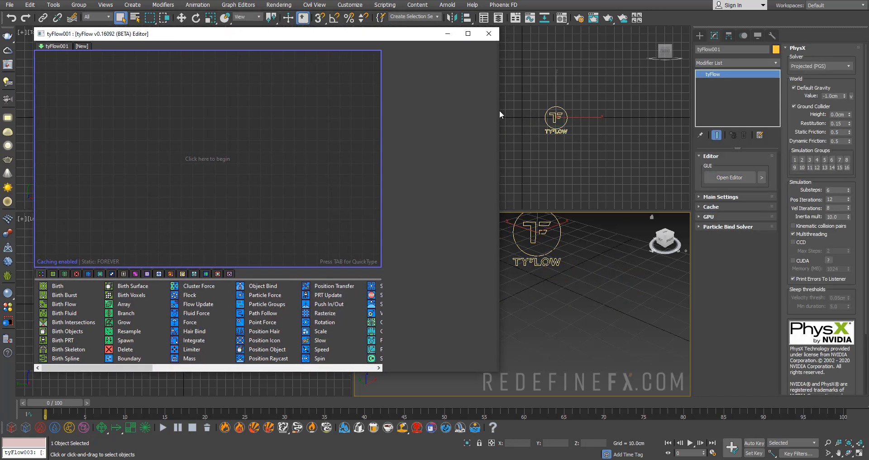
pyautogui.moveTo(498, 110); pyautogui.dragTo(384, 111)
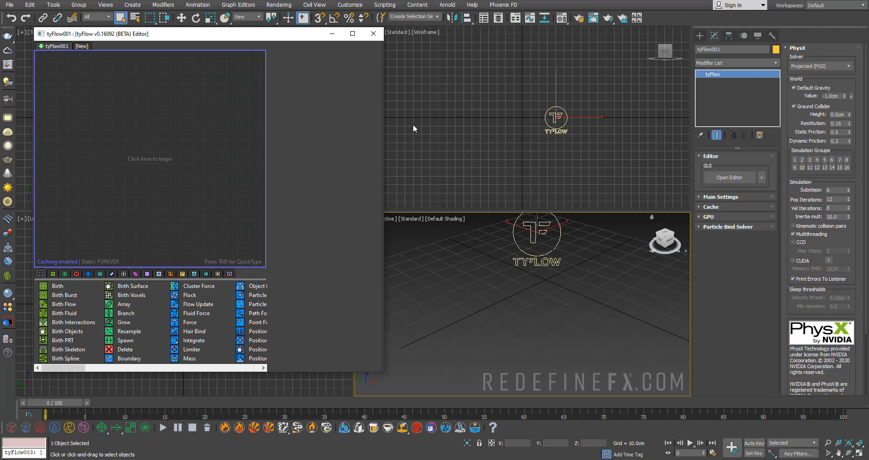
pyautogui.moveTo(189, 39); pyautogui.dragTo(249, 43)
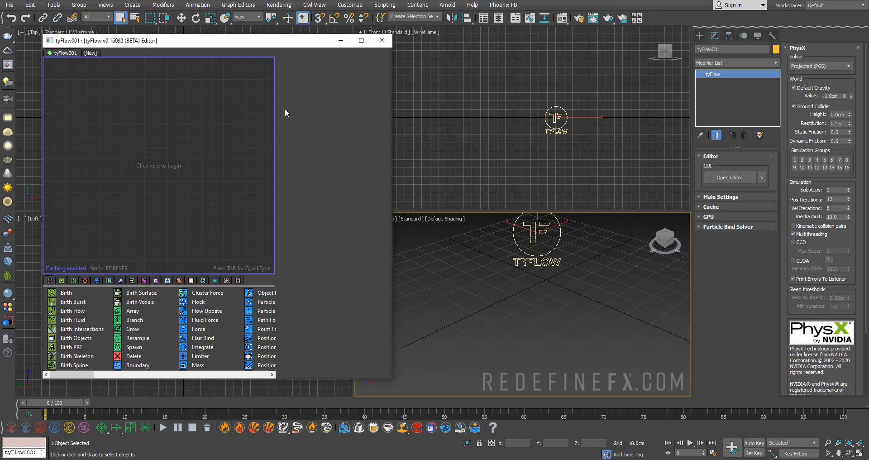
pyautogui.moveTo(242, 46); pyautogui.dragTo(217, 40)
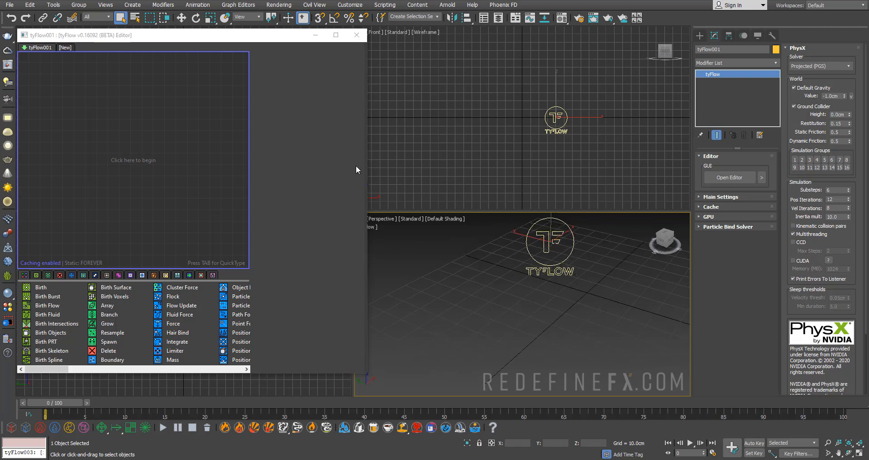
pyautogui.moveTo(367, 165); pyautogui.dragTo(546, 172)
pyautogui.moveTo(139, 30); pyautogui.dragTo(131, 27)
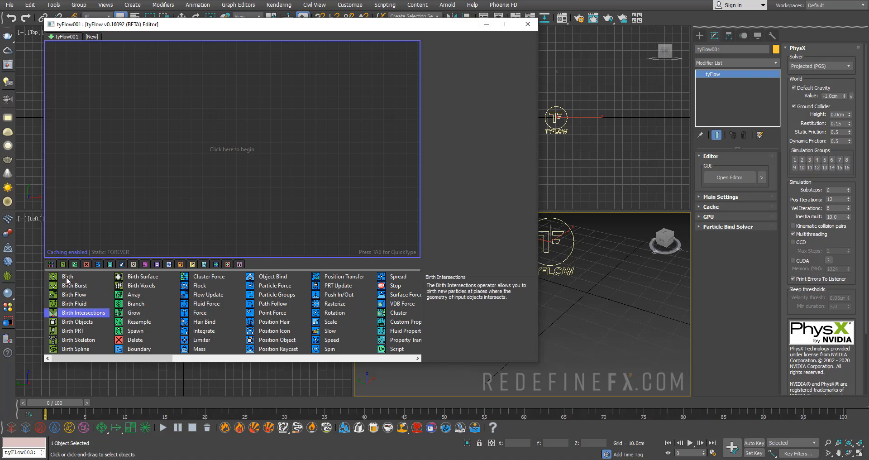
# Create an event with Birth, Path Follow and Point Force operators and place it near the canvas's upper-left corner
pyautogui.moveTo(68, 277); pyautogui.dragTo(87, 92)
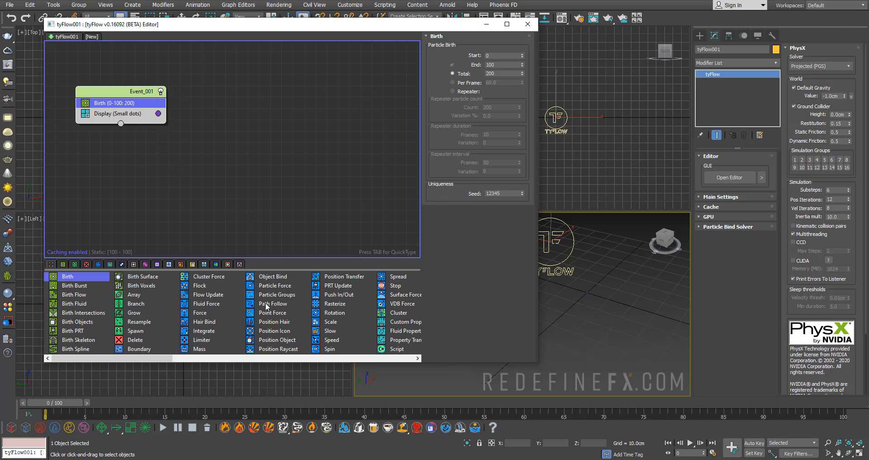
pyautogui.moveTo(266, 306); pyautogui.dragTo(114, 108)
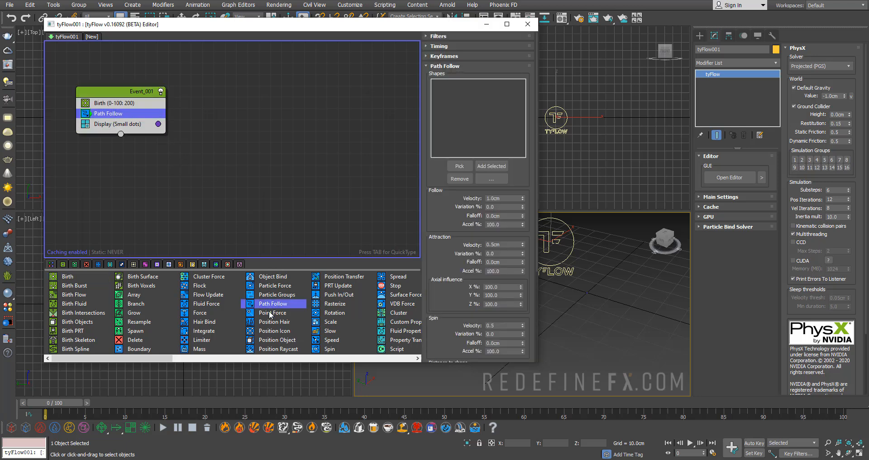
pyautogui.moveTo(270, 313); pyautogui.dragTo(117, 120)
pyautogui.moveTo(104, 91); pyautogui.dragTo(96, 77)
pyautogui.click(218, 181)
# Examine the descriptions of the birth operators, including Birth, Birth Burst, Birth Fluid, Birth Skeleton and Birth Spline
pyautogui.moveTo(144, 359); pyautogui.dragTo(237, 377)
pyautogui.moveTo(98, 373); pyautogui.dragTo(70, 373)
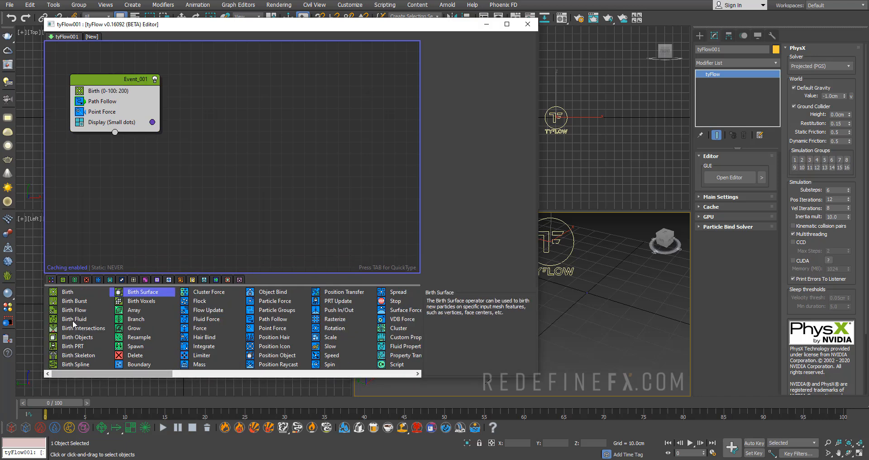
pyautogui.click(66, 293)
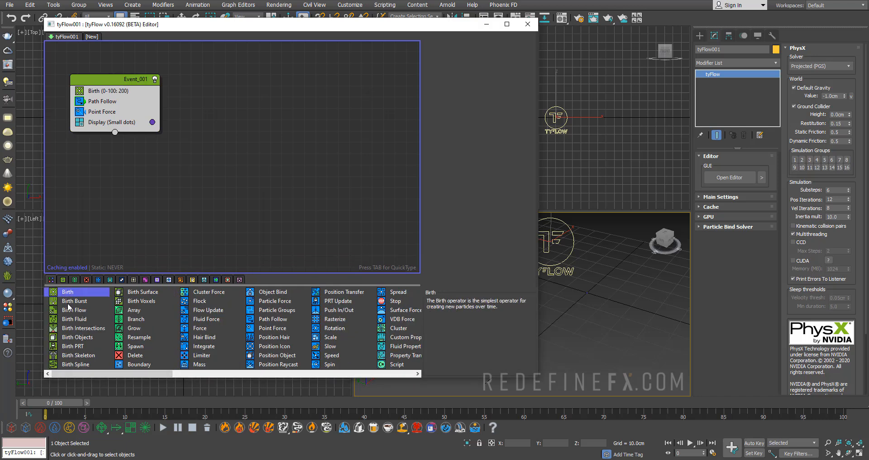
pyautogui.click(73, 364)
pyautogui.click(66, 293)
pyautogui.click(69, 302)
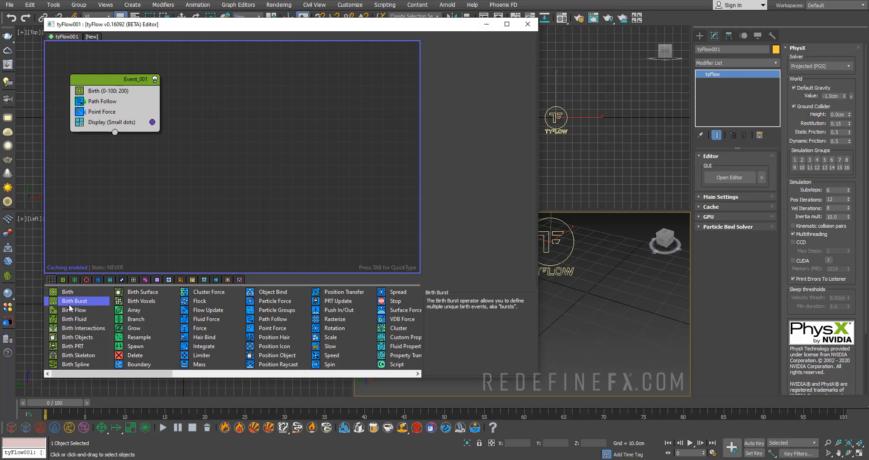
pyautogui.click(71, 319)
pyautogui.click(78, 355)
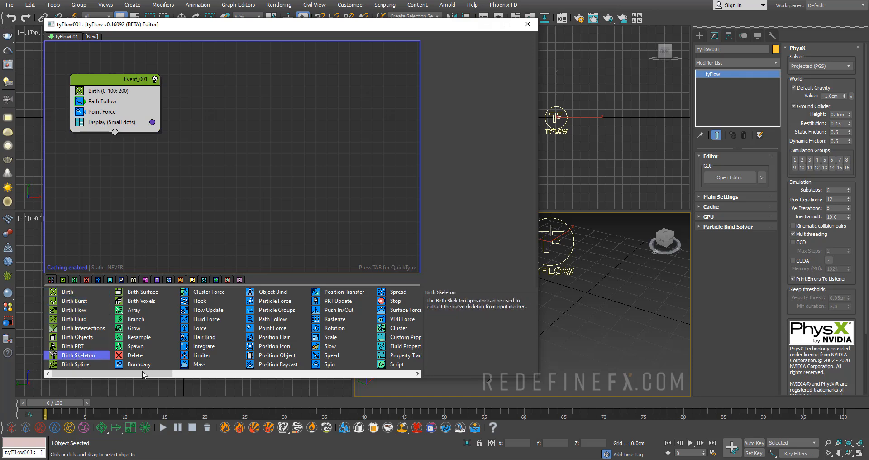
# Examine the force, position, shape and fracture operators, including Hair Bind, Rasterize, Smooth, Weld, Shape and Element Attach
pyautogui.moveTo(143, 374); pyautogui.dragTo(167, 374)
pyautogui.click(136, 337)
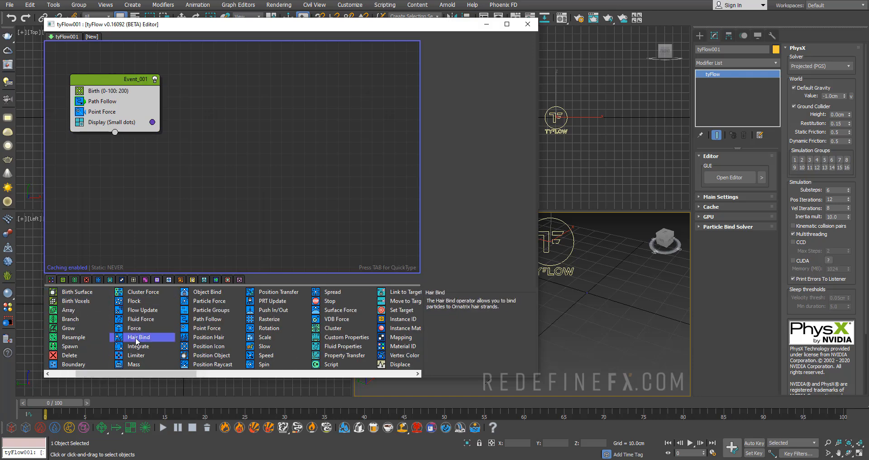
pyautogui.click(206, 346)
pyautogui.click(276, 328)
pyautogui.click(211, 374)
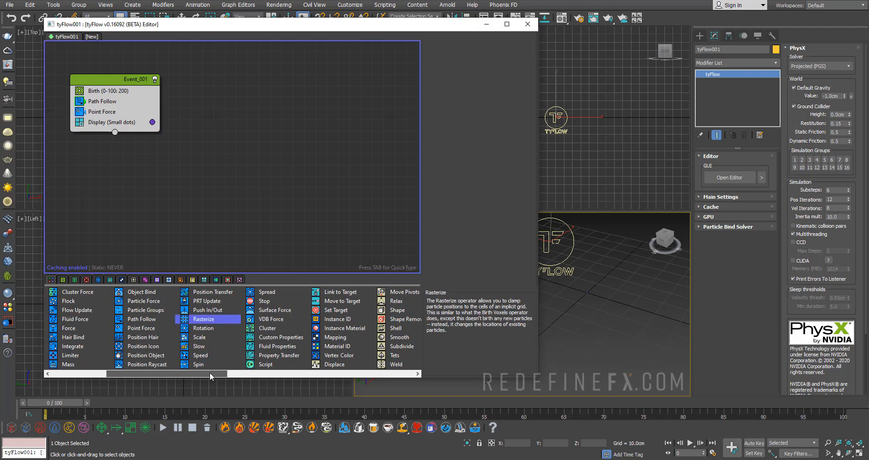
pyautogui.moveTo(211, 375); pyautogui.dragTo(252, 376)
pyautogui.click(272, 342)
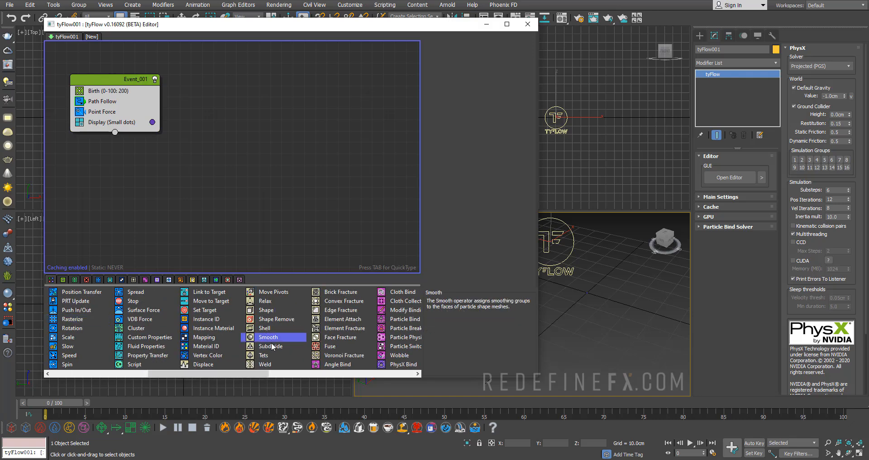
pyautogui.click(270, 347)
pyautogui.click(267, 356)
pyautogui.click(266, 365)
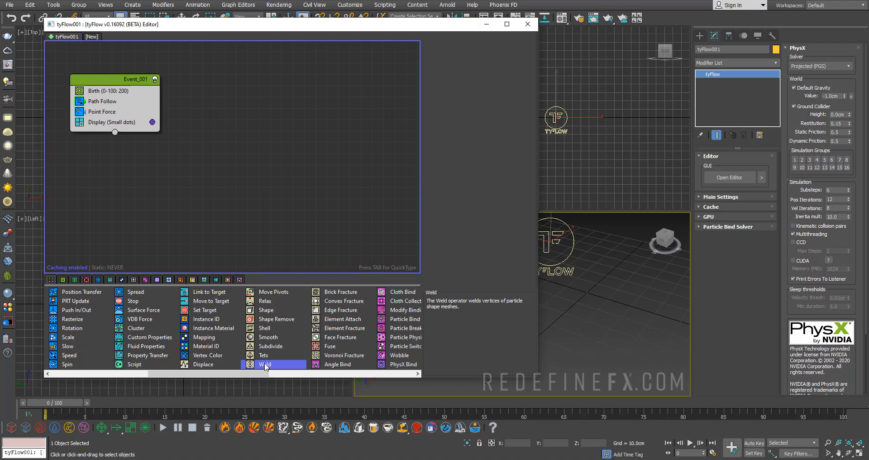
pyautogui.click(266, 329)
pyautogui.click(269, 310)
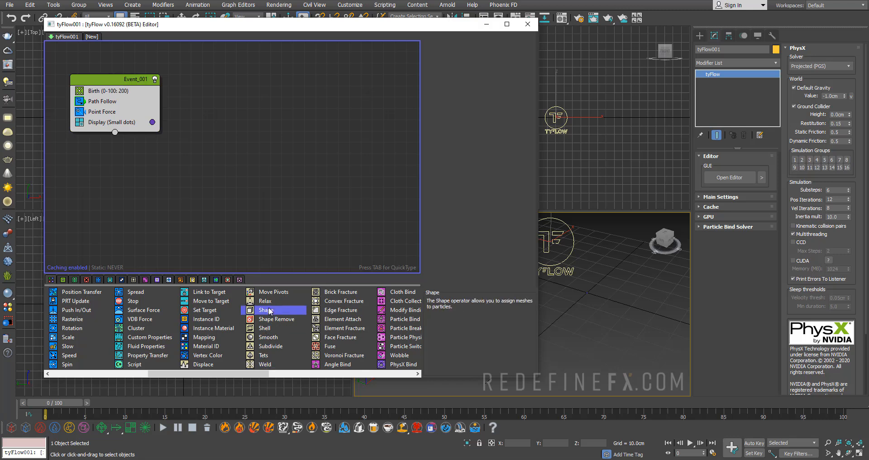
pyautogui.click(341, 301)
pyautogui.click(343, 319)
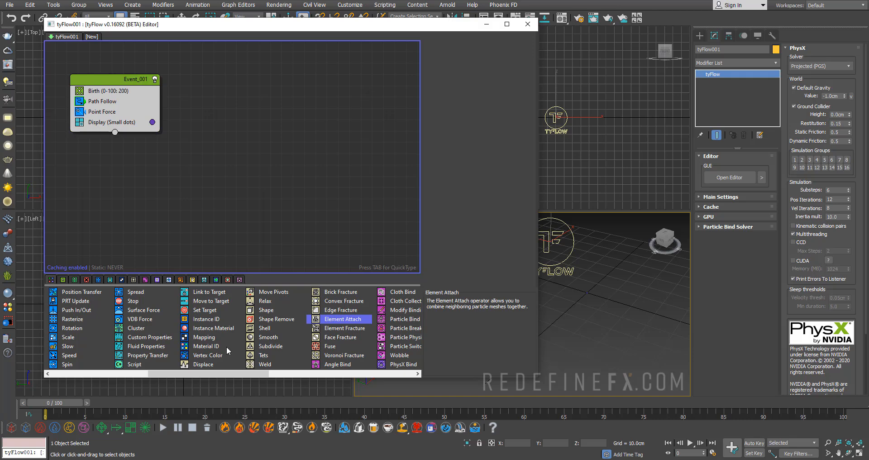
# Look through the cloth, particle binding, PhysX, actor, test and VDB operators up to the last entries
pyautogui.moveTo(194, 373); pyautogui.dragTo(247, 373)
pyautogui.click(209, 329)
pyautogui.click(210, 312)
pyautogui.click(211, 299)
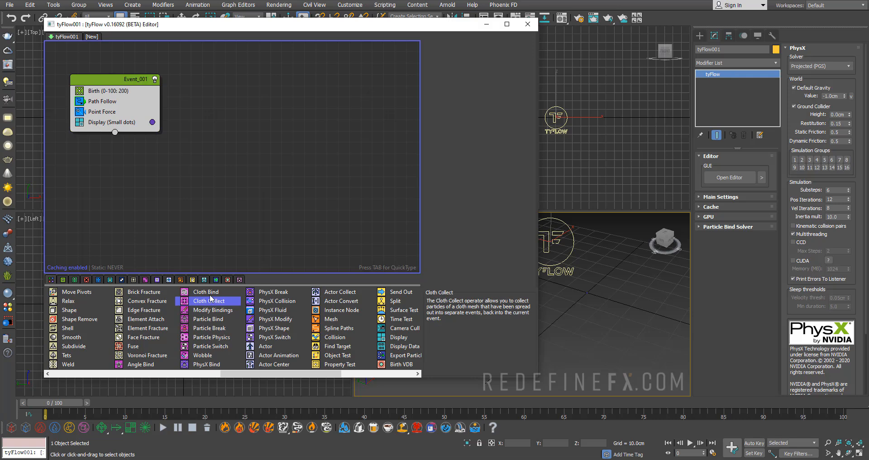
pyautogui.moveTo(234, 374); pyautogui.dragTo(271, 374)
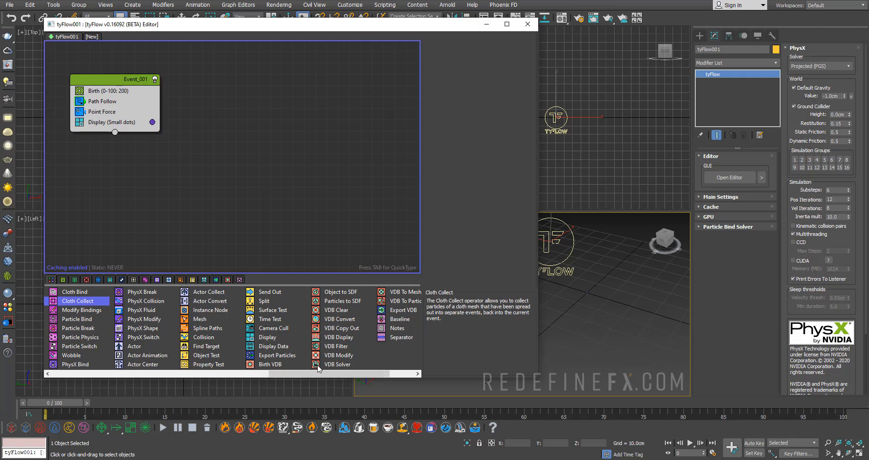
pyautogui.moveTo(308, 373); pyautogui.dragTo(341, 371)
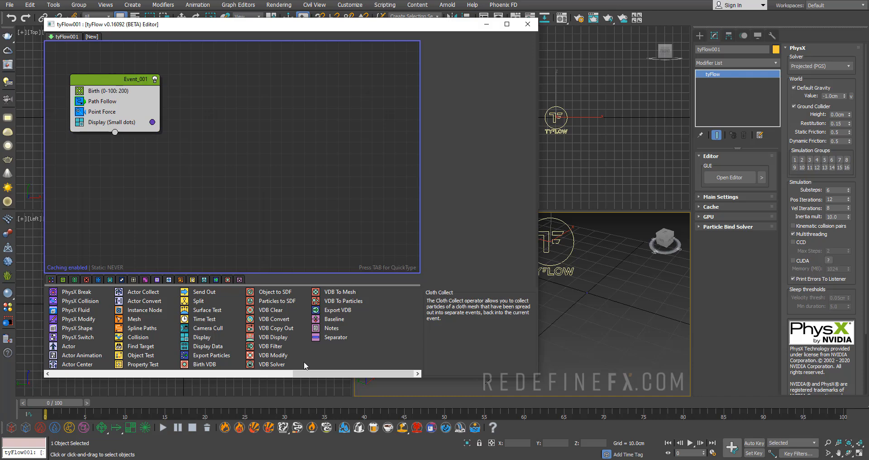
pyautogui.moveTo(323, 374); pyautogui.dragTo(393, 373)
# Create a second event with a Birth operator, below and to the right of the first event
pyautogui.moveTo(311, 374); pyautogui.dragTo(81, 374)
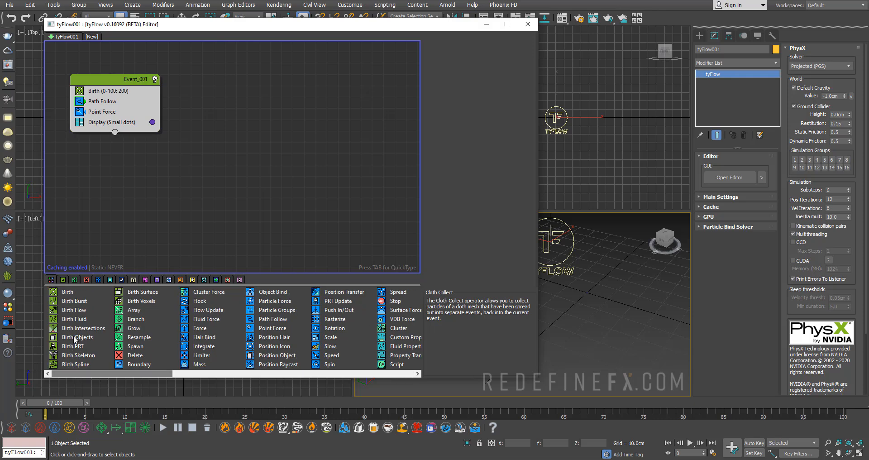
pyautogui.moveTo(63, 295); pyautogui.dragTo(190, 149)
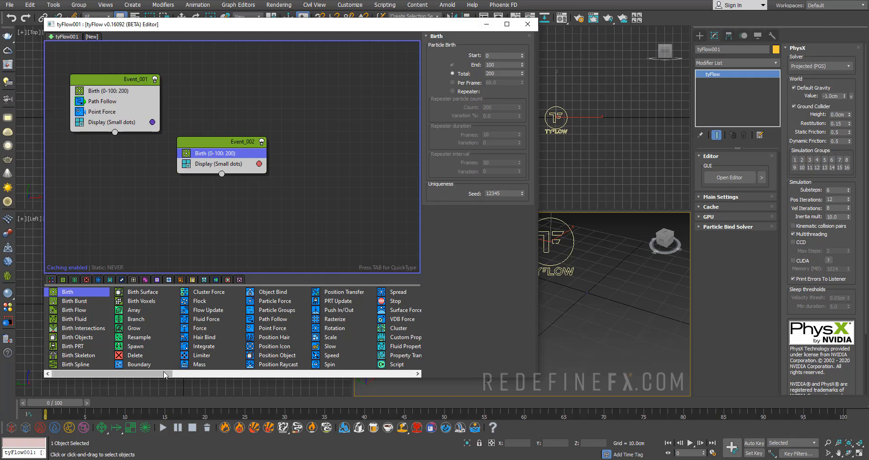
# Look through the full operator list and try filtering it to the birth operators only
pyautogui.hscroll(1, 217, 335)
pyautogui.hscroll(2, 221, 375)
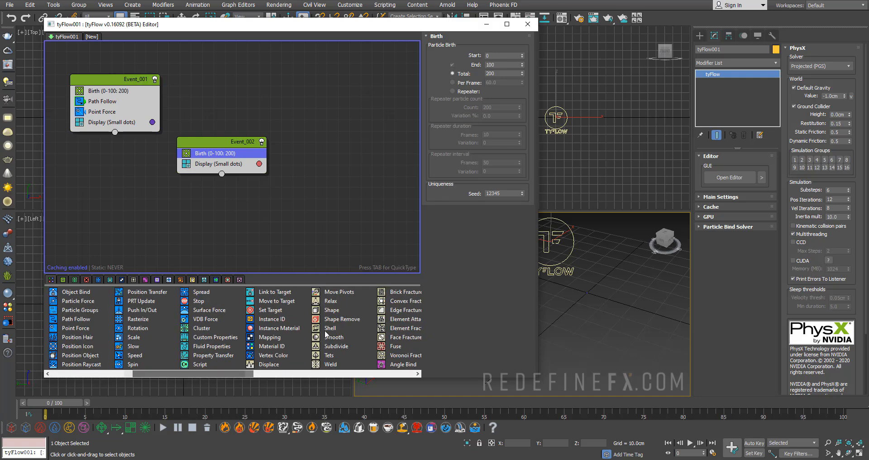
pyautogui.moveTo(238, 374); pyautogui.dragTo(115, 375)
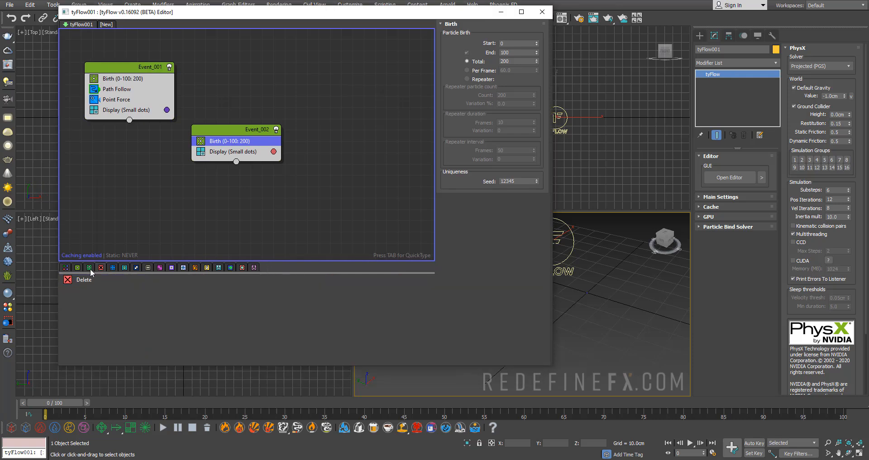
pyautogui.click(77, 268)
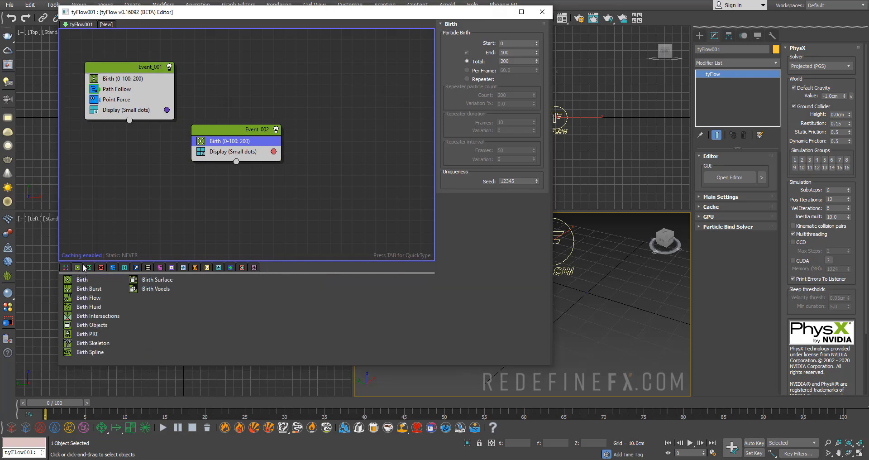
pyautogui.click(66, 267)
pyautogui.moveTo(79, 362)
pyautogui.mouseDown()
pyautogui.moveTo(259, 362)
pyautogui.moveTo(93, 362)
pyautogui.mouseUp()
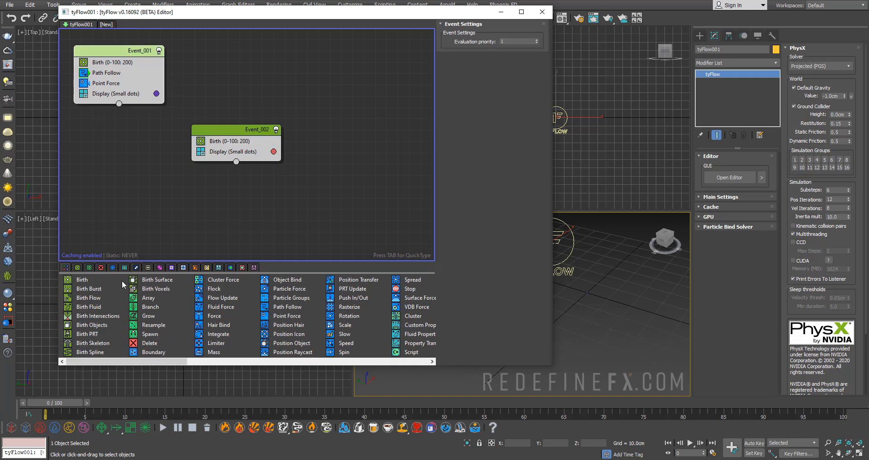
# Go through the operator category filters, from birth and spawn to binding, test and display operators, and restore the full list
pyautogui.click(78, 268)
pyautogui.click(89, 267)
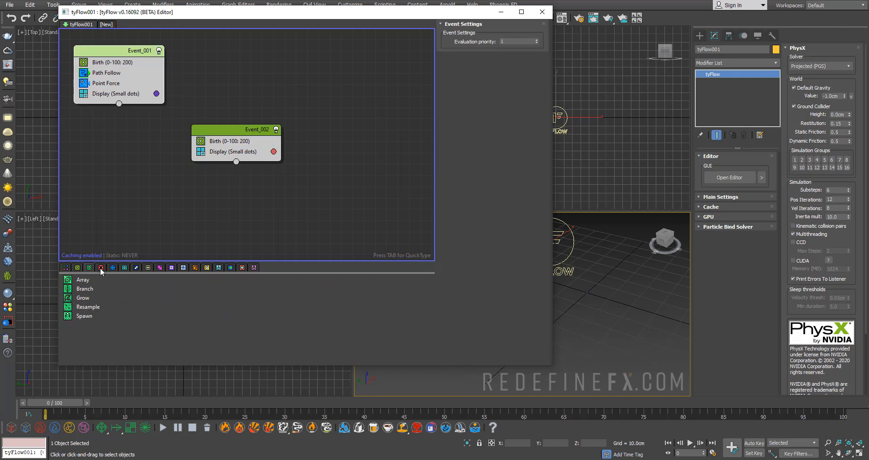
pyautogui.click(101, 267)
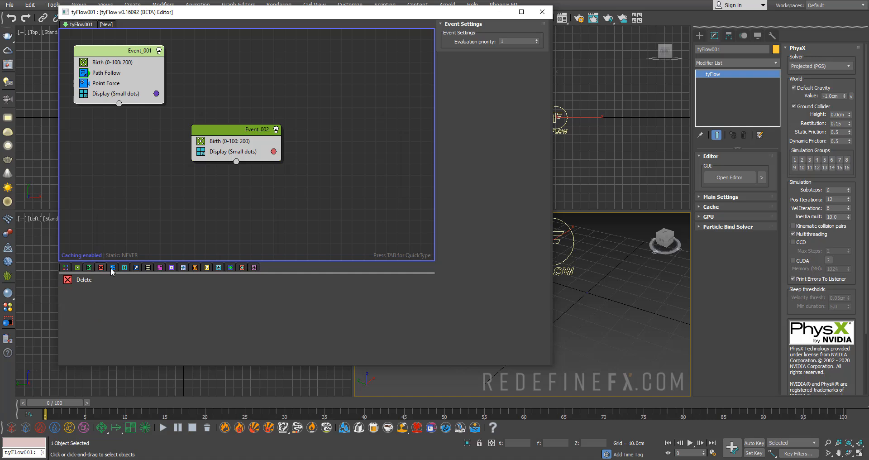
pyautogui.click(112, 268)
pyautogui.click(125, 269)
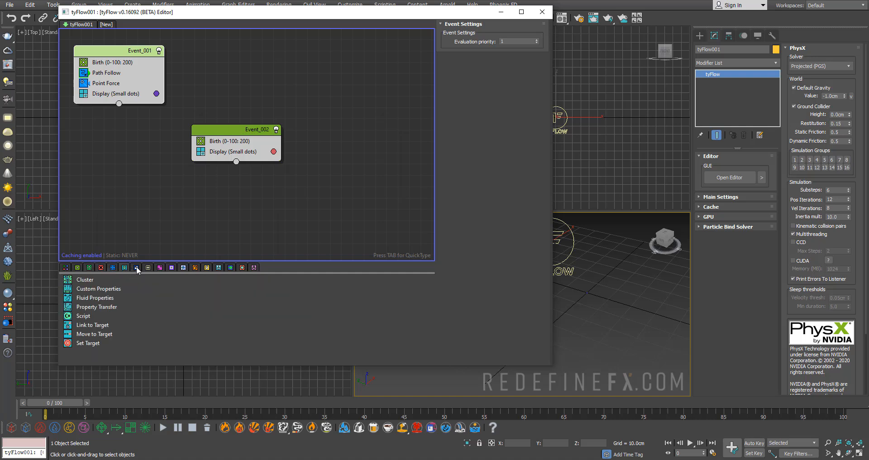
pyautogui.click(136, 267)
pyautogui.click(148, 268)
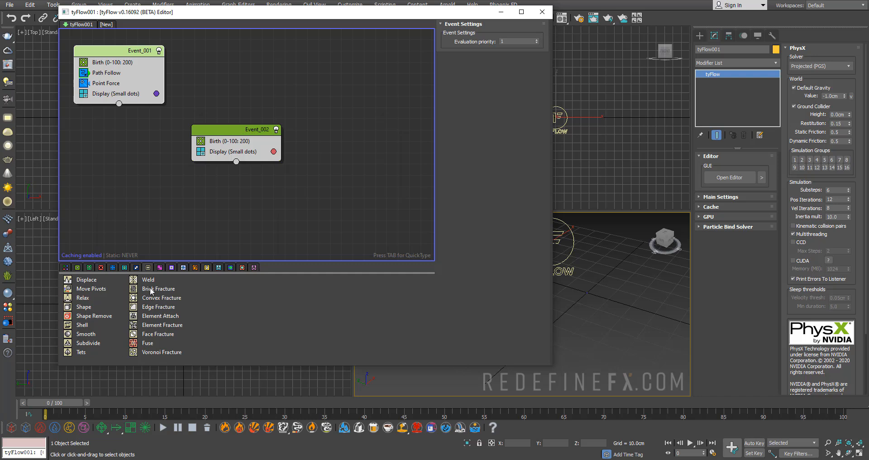
pyautogui.click(160, 267)
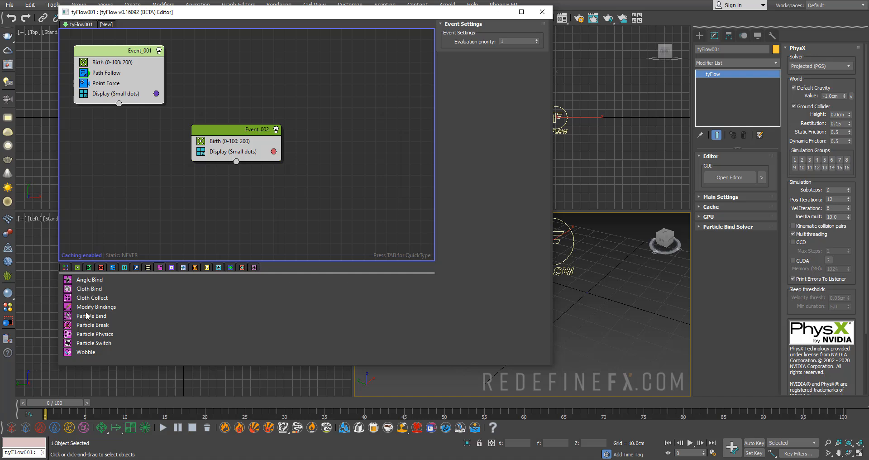
pyautogui.click(209, 268)
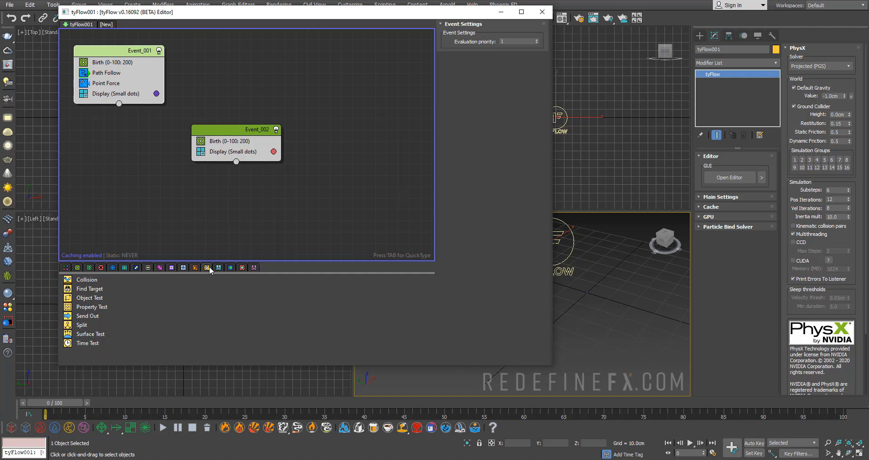
pyautogui.click(217, 268)
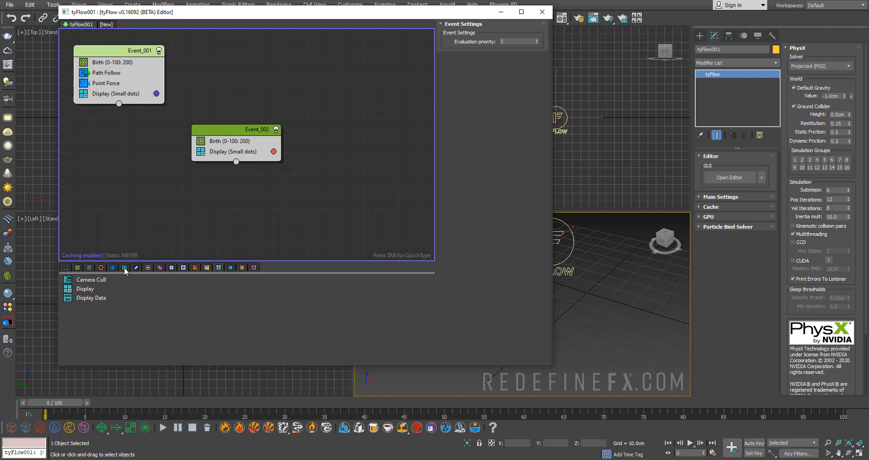
pyautogui.click(66, 268)
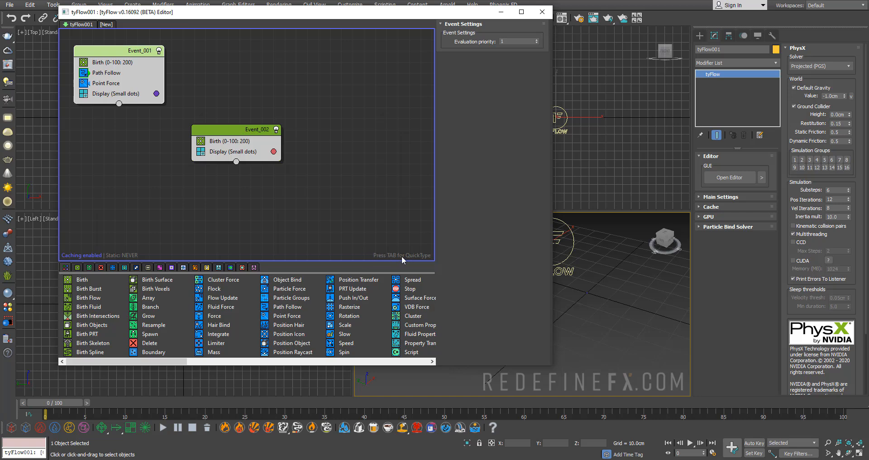
# Reposition Event_002 below and slightly to the right of Event_001, and highlight the Cluster operator in the operator list
pyautogui.moveTo(245, 140); pyautogui.dragTo(264, 147)
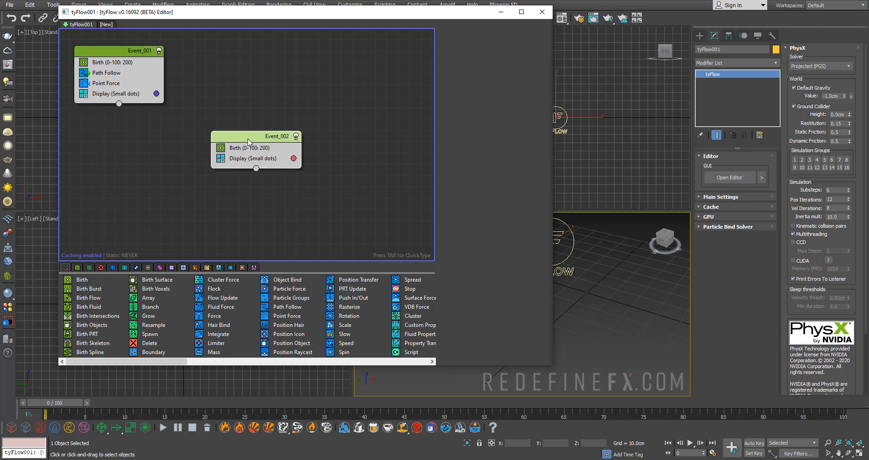
pyautogui.moveTo(127, 361); pyautogui.dragTo(207, 362)
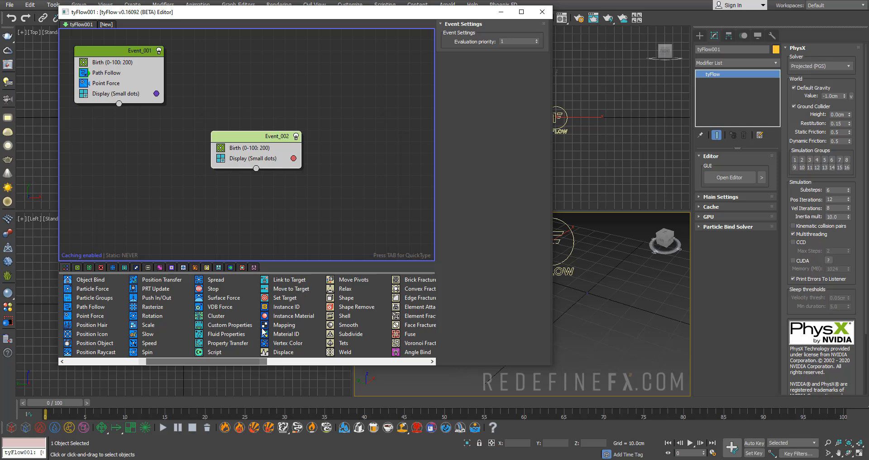
pyautogui.click(217, 316)
pyautogui.moveTo(236, 141); pyautogui.dragTo(184, 140)
# Insert a Force operator directly below Path Follow in Event_001 using the QuickType search
pyautogui.click(116, 72)
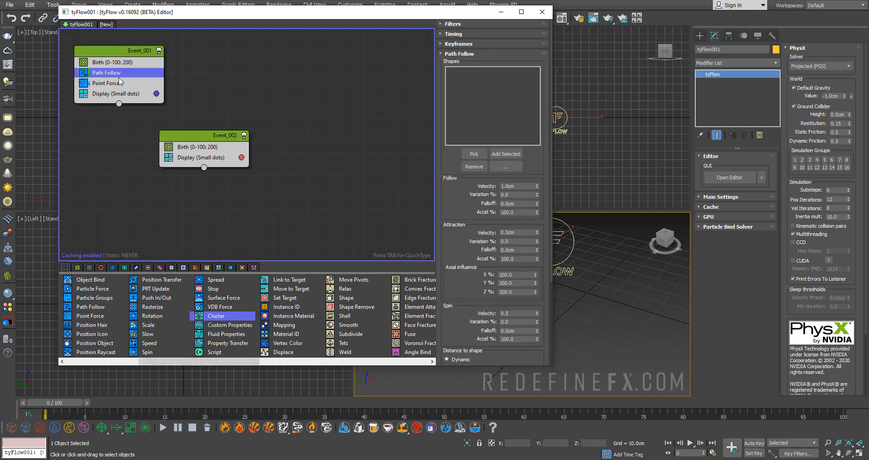
pyautogui.press('Tab')
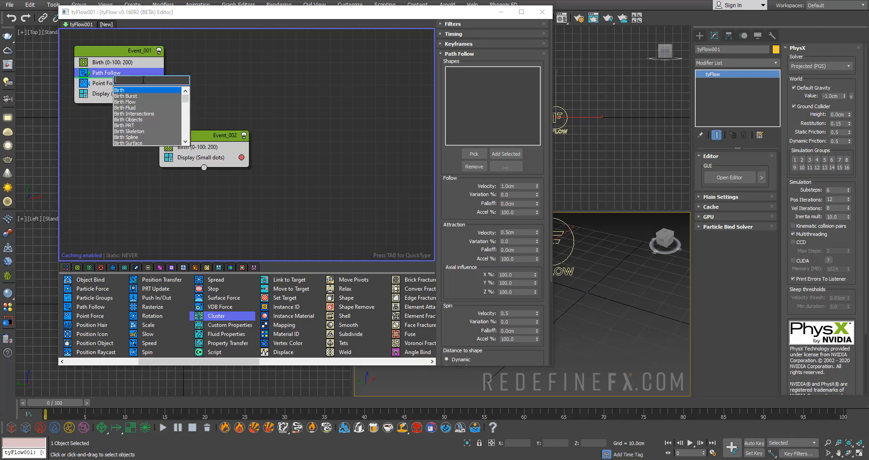
pyautogui.write('for')
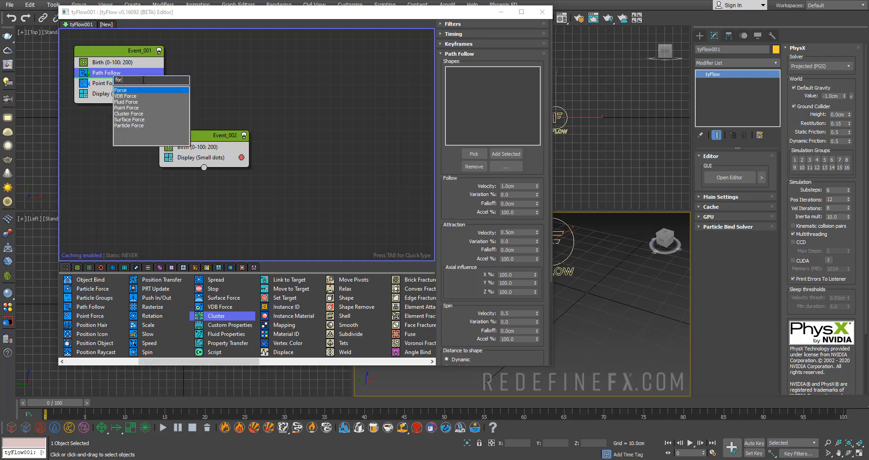
pyautogui.write('ce')
pyautogui.press('Return')
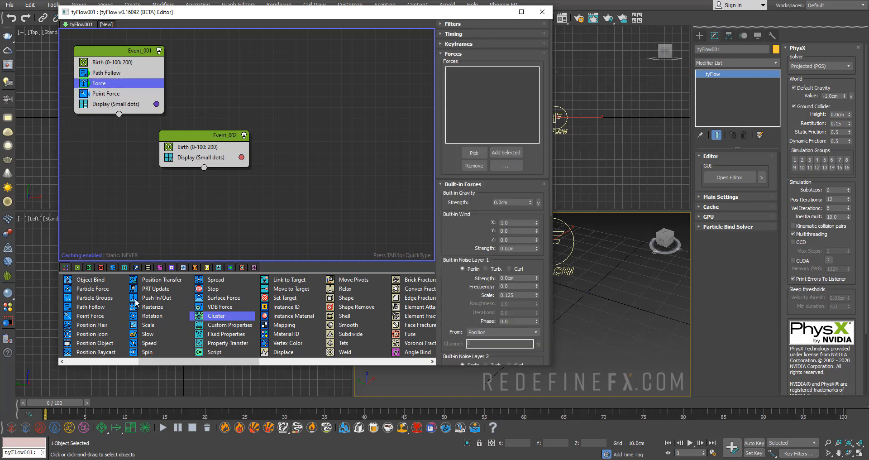
# Insert a Grow operator below Birth in Event_002 using the QuickType search, and shift the event slightly closer to Event_001
pyautogui.moveTo(211, 360); pyautogui.dragTo(137, 362)
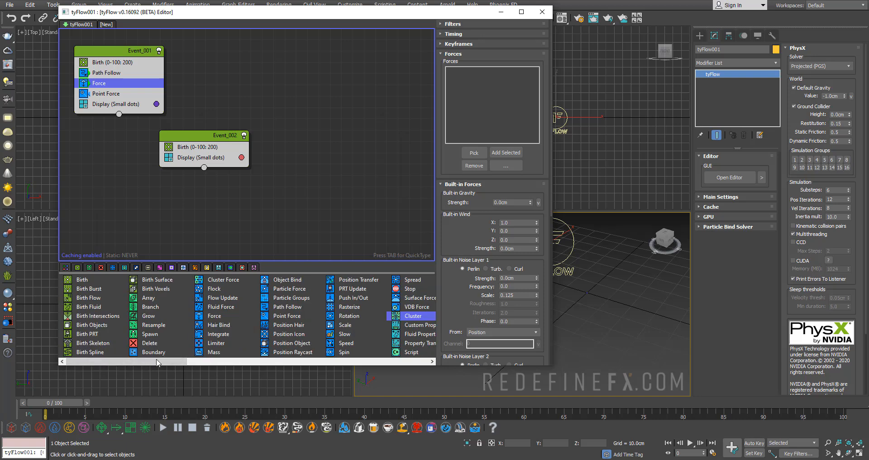
pyautogui.moveTo(154, 363)
pyautogui.mouseDown()
pyautogui.moveTo(190, 361)
pyautogui.moveTo(144, 363)
pyautogui.mouseUp()
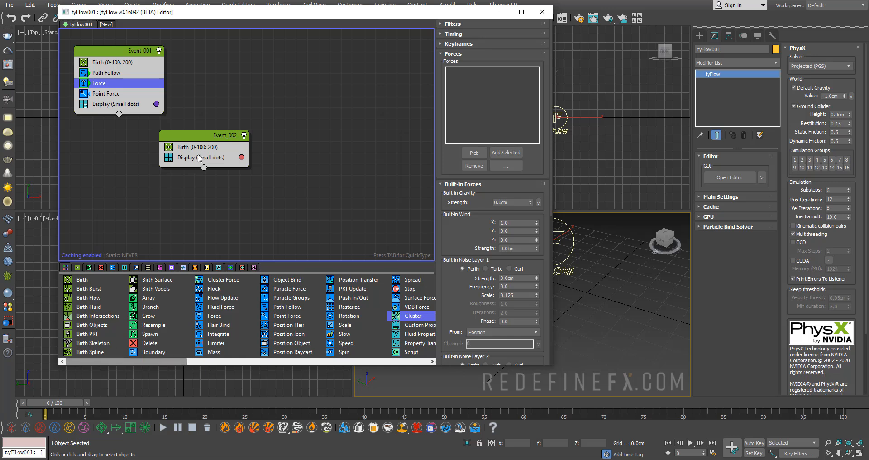
pyautogui.click(198, 147)
pyautogui.press('Tab')
pyautogui.write('gv')
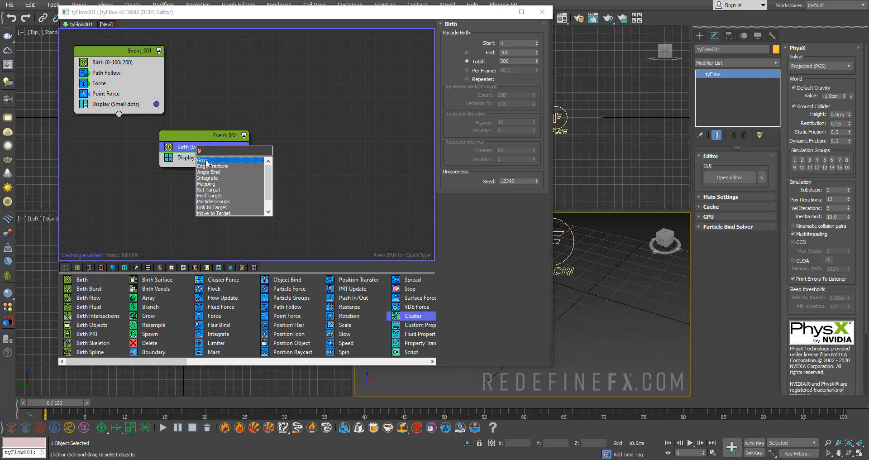
pyautogui.click(204, 160)
pyautogui.moveTo(200, 138); pyautogui.dragTo(177, 140)
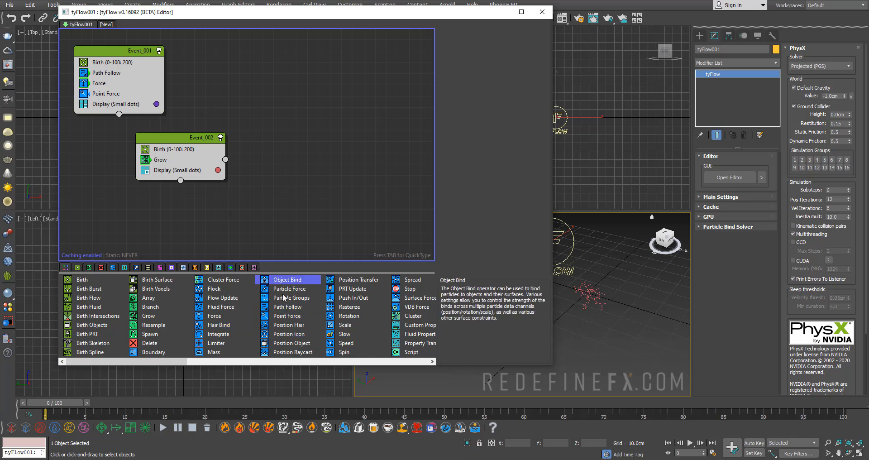
# Add a Path Follow operator below Grow in Event_002 and review the settings of the event's operators
pyautogui.moveTo(181, 360); pyautogui.dragTo(206, 361)
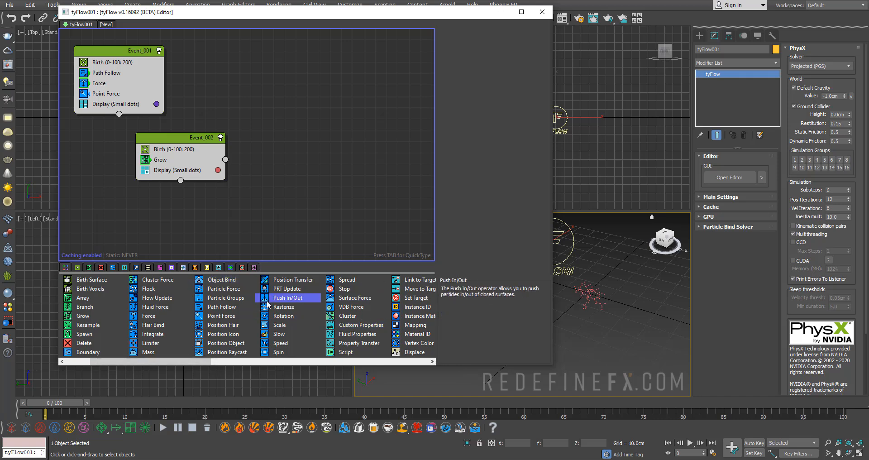
pyautogui.hscroll(-1, 203, 290)
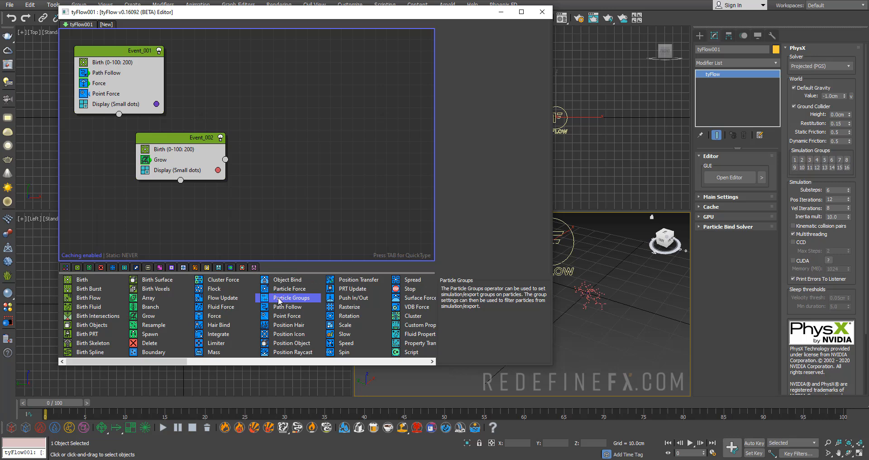
pyautogui.moveTo(288, 308); pyautogui.dragTo(167, 179)
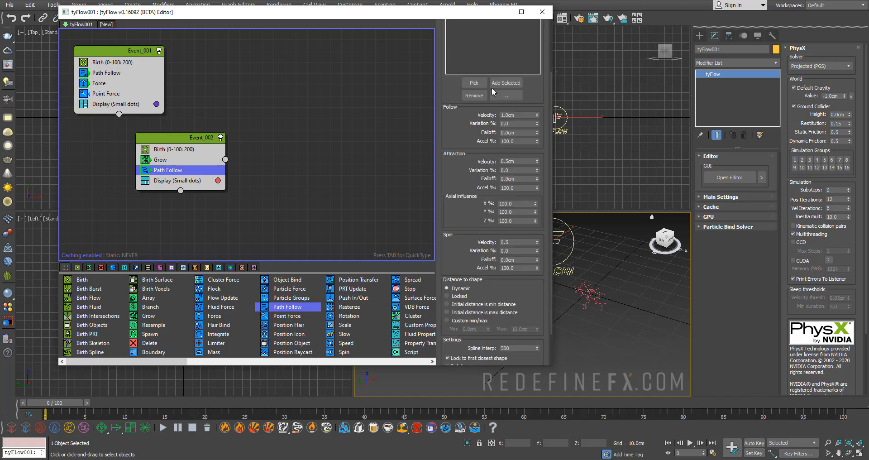
pyautogui.scroll(-5, 464, 52)
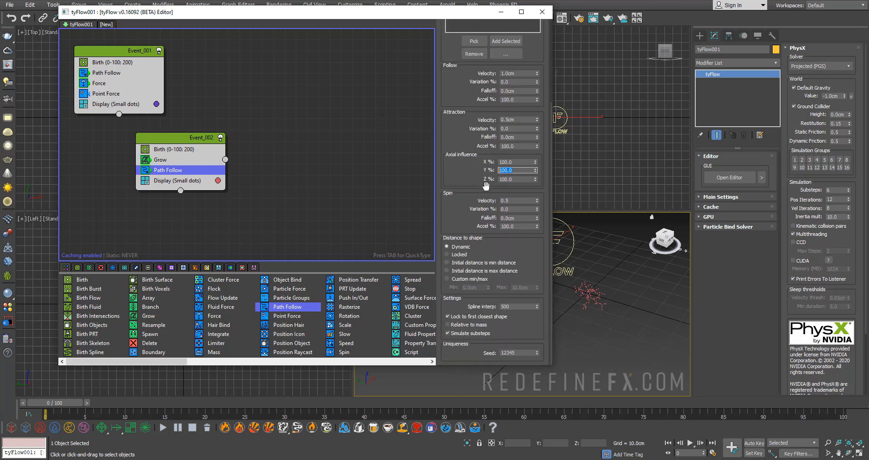
pyautogui.click(170, 159)
pyautogui.click(171, 179)
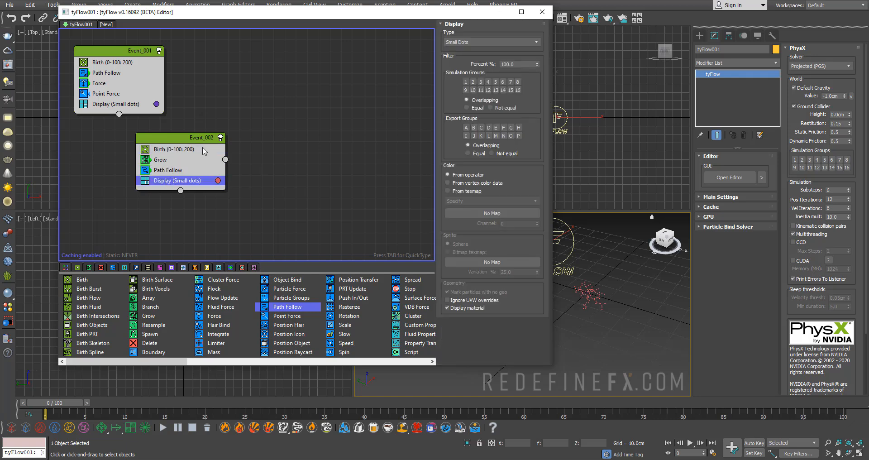
# Disable and re-enable Event_002 several times to compare its particles in the perspective viewport, leaving the event enabled
pyautogui.moveTo(179, 137); pyautogui.dragTo(196, 132)
pyautogui.click(269, 139)
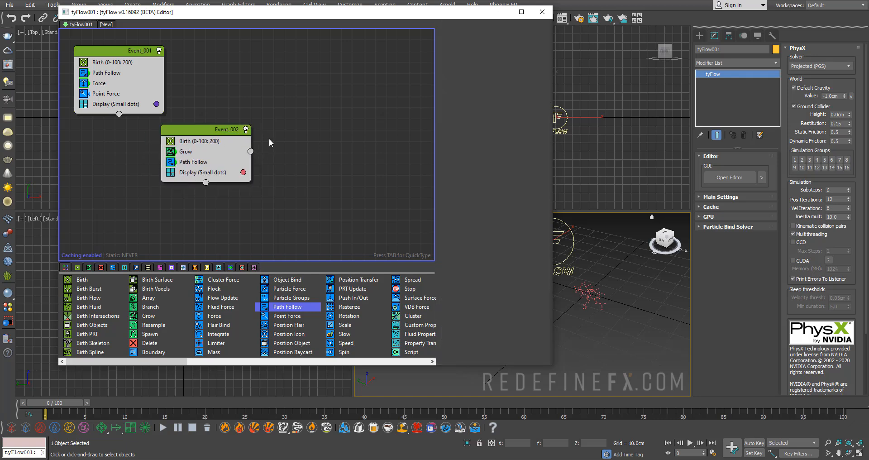
pyautogui.click(245, 129)
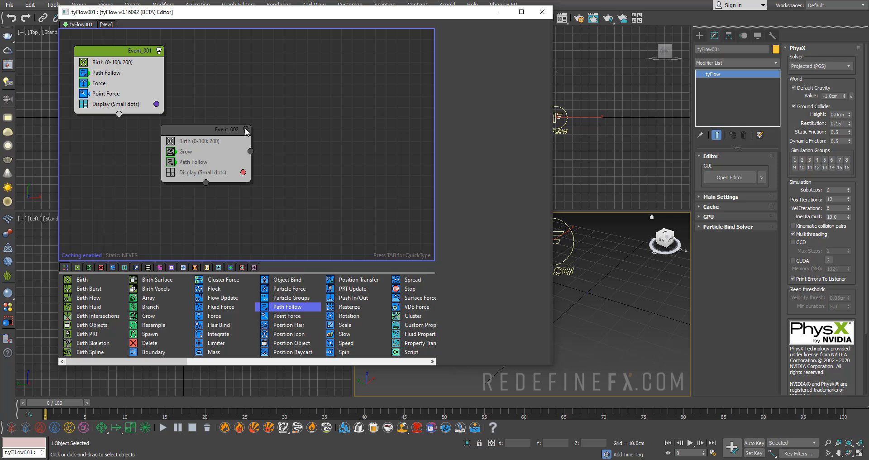
pyautogui.click(246, 129)
pyautogui.click(246, 129)
pyautogui.click(246, 129)
pyautogui.scroll(5, 606, 289)
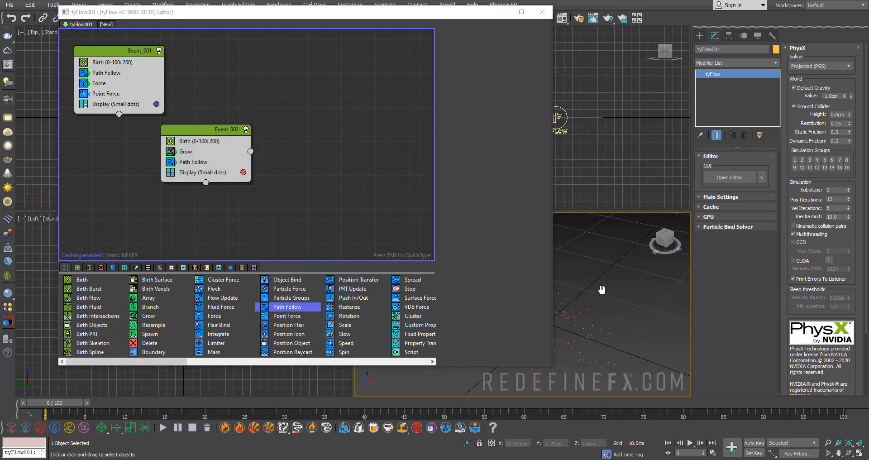
pyautogui.click(246, 129)
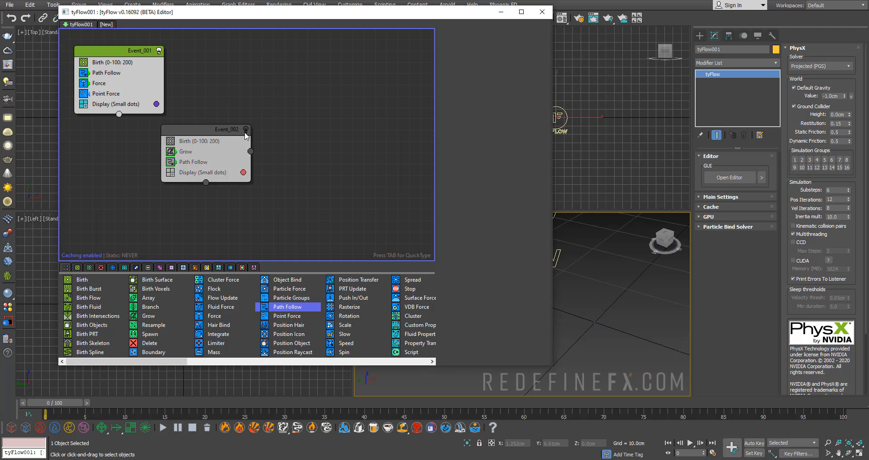
pyautogui.click(246, 129)
pyautogui.click(246, 130)
pyautogui.click(245, 130)
# Rename Event_002 as "Particle group"
pyautogui.click(223, 131)
pyautogui.rightClick(223, 131)
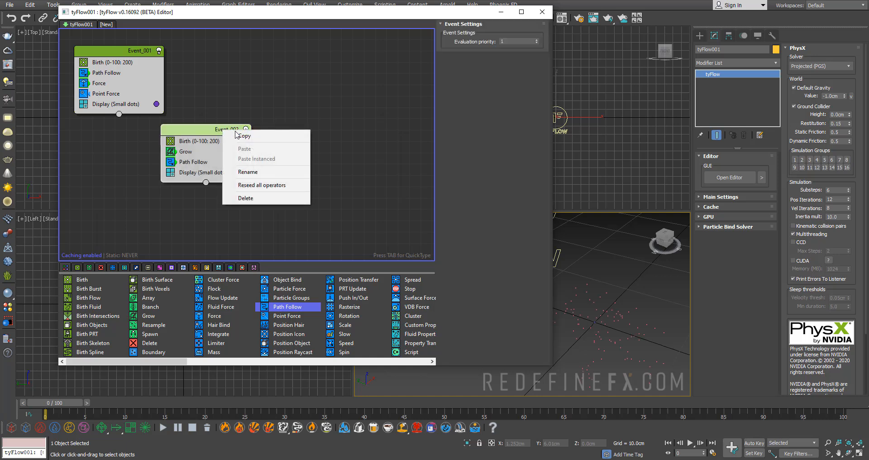
pyautogui.click(254, 172)
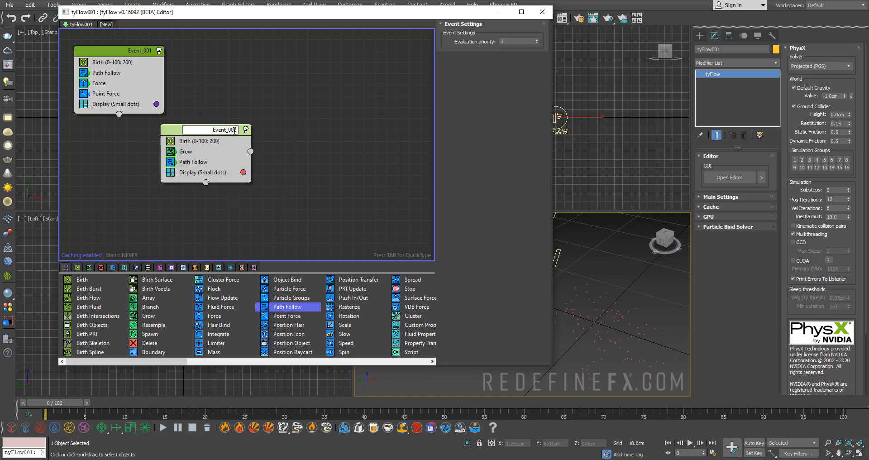
pyautogui.moveTo(235, 130); pyautogui.dragTo(213, 129)
pyautogui.write('Particle')
pyautogui.write(' group')
pyautogui.press('Return')
# Arrange the two events side by side, with the Particle group event to the right of Event_001
pyautogui.moveTo(225, 131); pyautogui.dragTo(252, 71)
pyautogui.click(288, 64)
pyautogui.moveTo(141, 54); pyautogui.dragTo(148, 54)
pyautogui.click(262, 67)
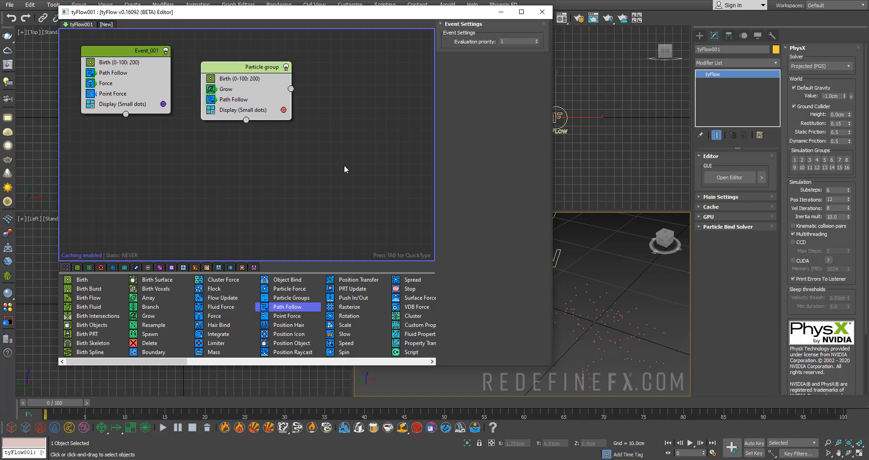
pyautogui.moveTo(244, 79); pyautogui.dragTo(268, 66)
pyautogui.click(329, 90)
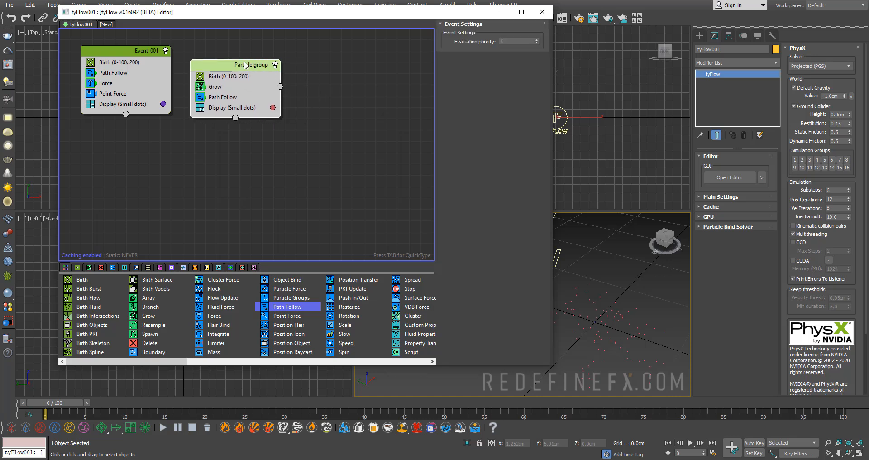
# Disable the entire tyFlow001 flow so that none of its events simulate
pyautogui.rightClick(255, 63)
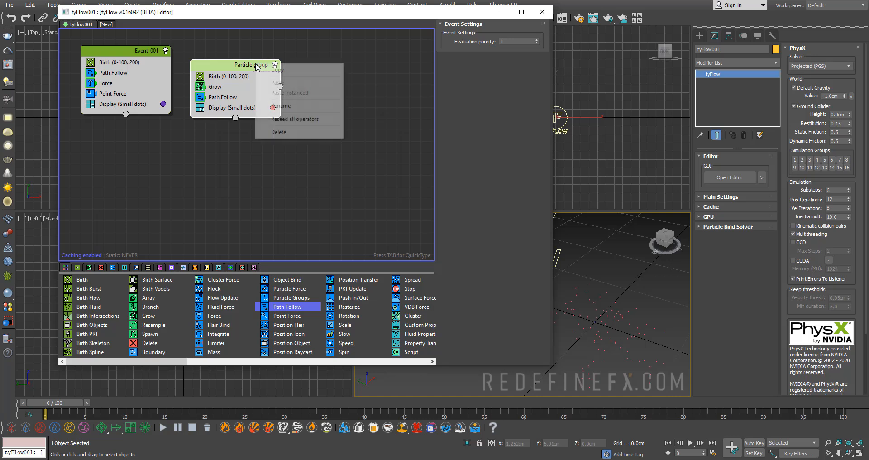
pyautogui.moveTo(243, 64); pyautogui.dragTo(243, 65)
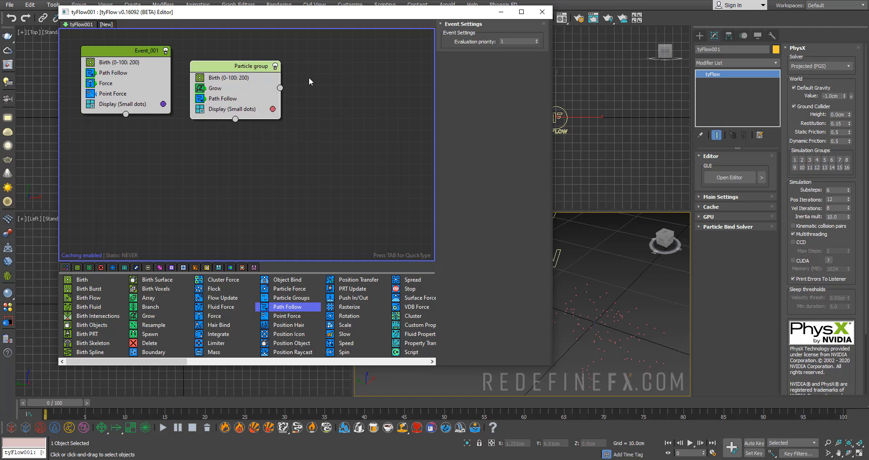
pyautogui.moveTo(374, 20); pyautogui.dragTo(419, 30)
pyautogui.rightClick(379, 133)
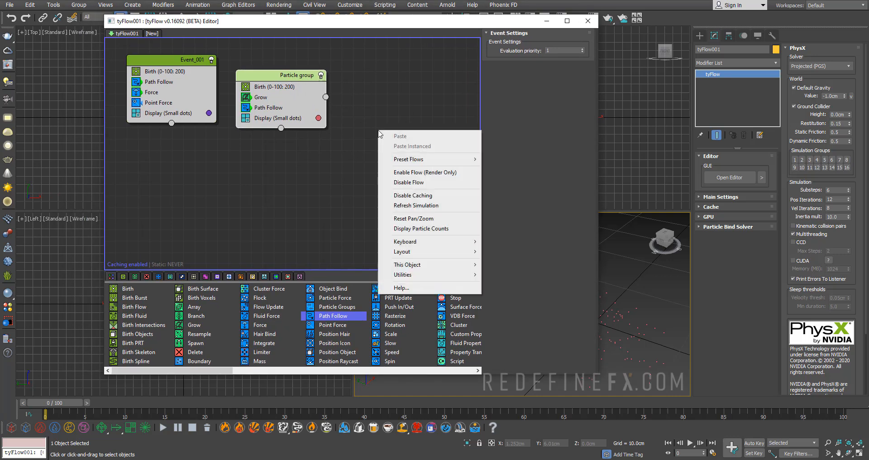
pyautogui.click(404, 182)
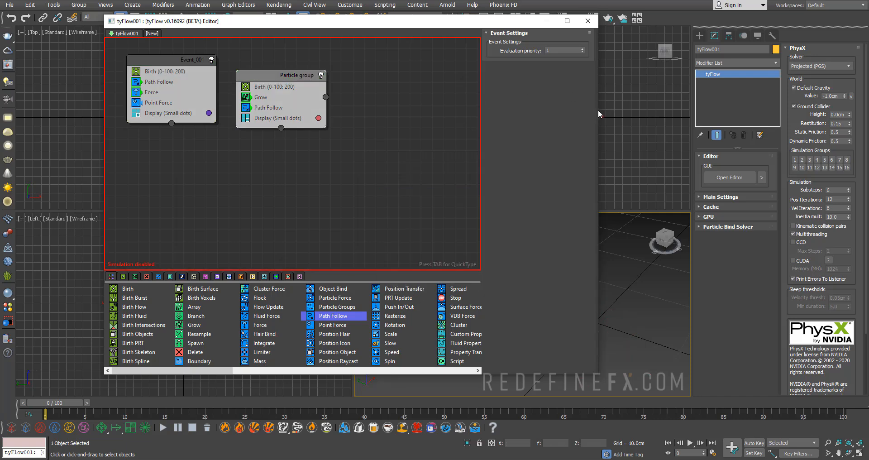
# Narrow the editor window to uncover the perspective viewport, and scrub the timeline to frame 31 to inspect the disabled flow
pyautogui.moveTo(598, 111); pyautogui.dragTo(511, 111)
pyautogui.moveTo(406, 23); pyautogui.dragTo(300, 23)
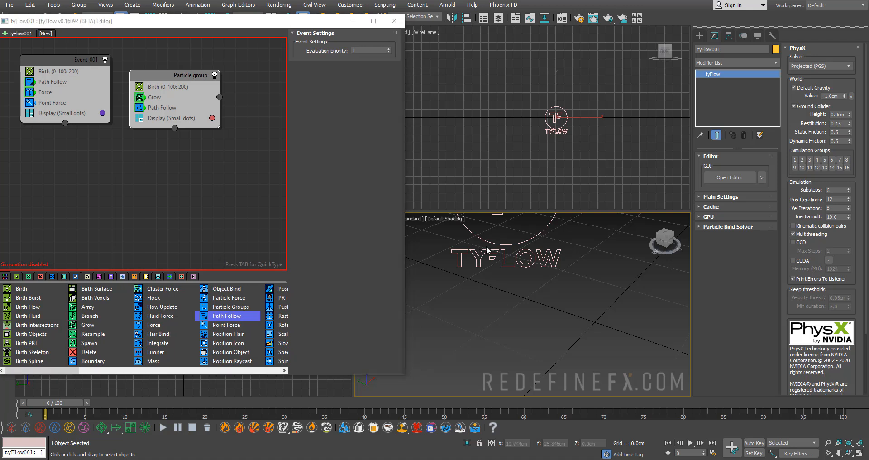
pyautogui.scroll(-4, 488, 249)
pyautogui.moveTo(508, 237); pyautogui.dragTo(534, 292, button='middle')
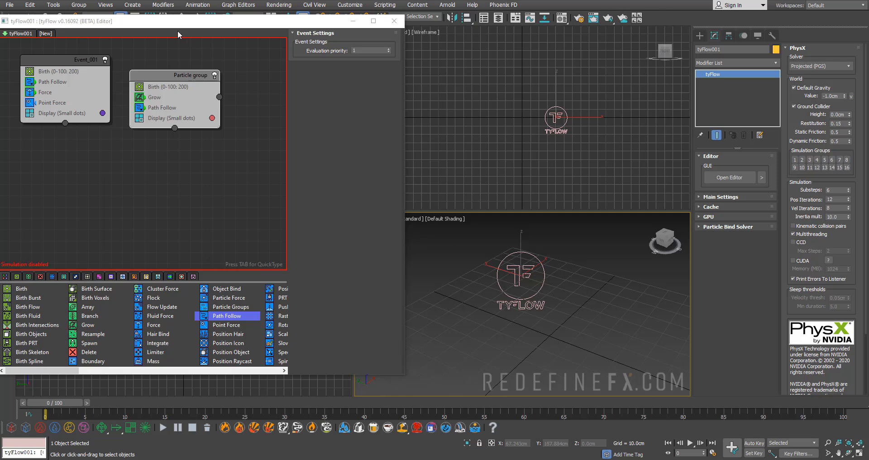
pyautogui.moveTo(162, 23); pyautogui.dragTo(198, 26)
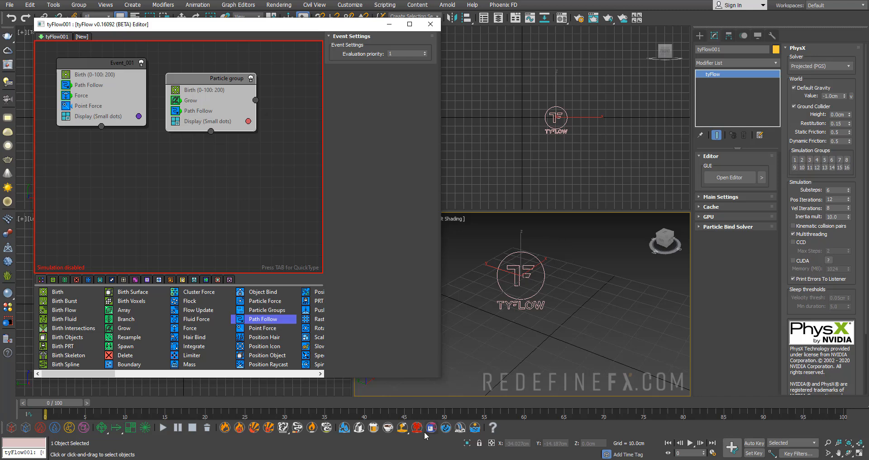
pyautogui.moveTo(275, 404); pyautogui.dragTo(293, 404)
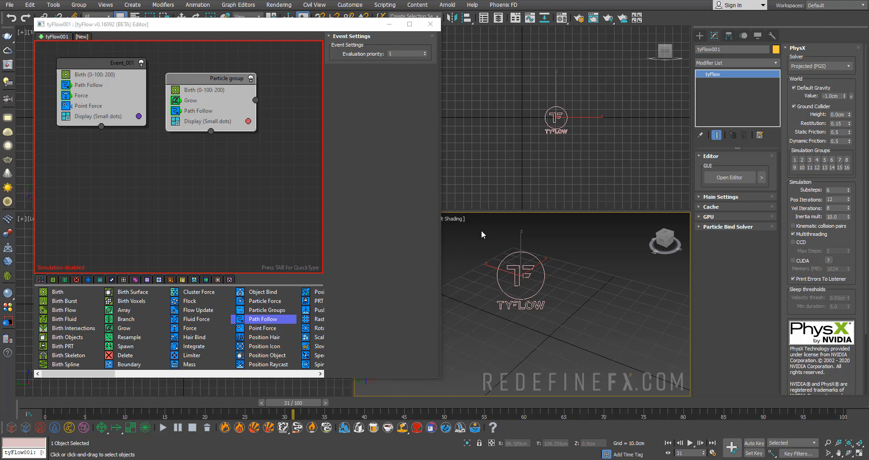
# Set the Particle group event's evaluation priority to 3 and move the timeline to frame 30
pyautogui.click(425, 53)
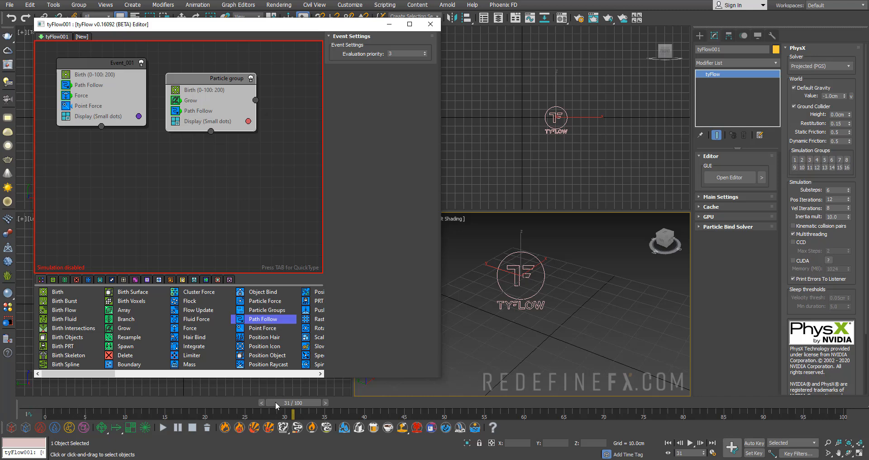
pyautogui.moveTo(295, 404); pyautogui.dragTo(287, 404)
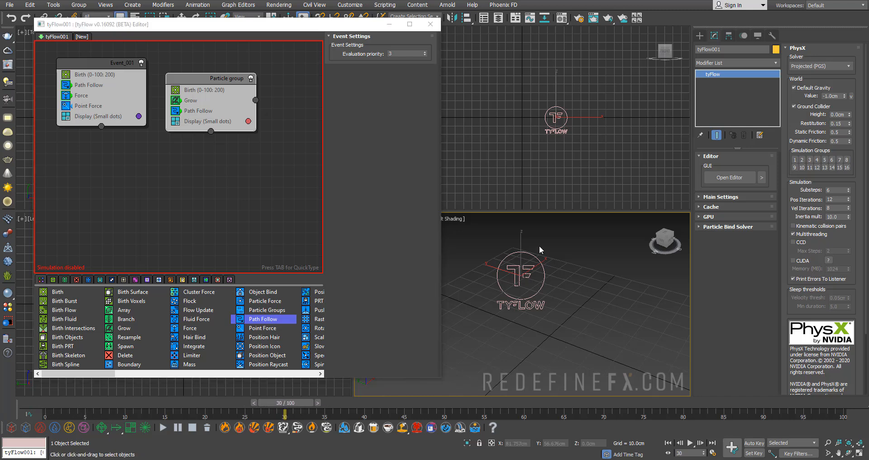
# Enable the tyFlow001 flow again and scrub the timeline back to frame 5 to view its particles
pyautogui.rightClick(220, 173)
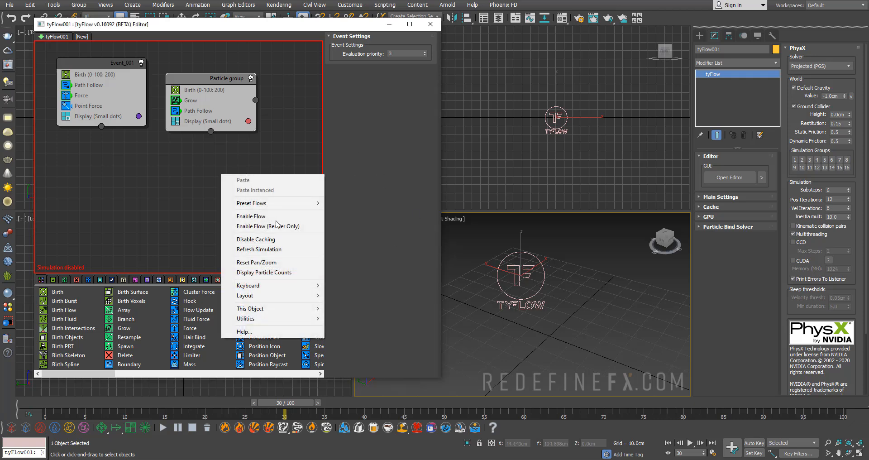
pyautogui.click(267, 151)
pyautogui.click(226, 93)
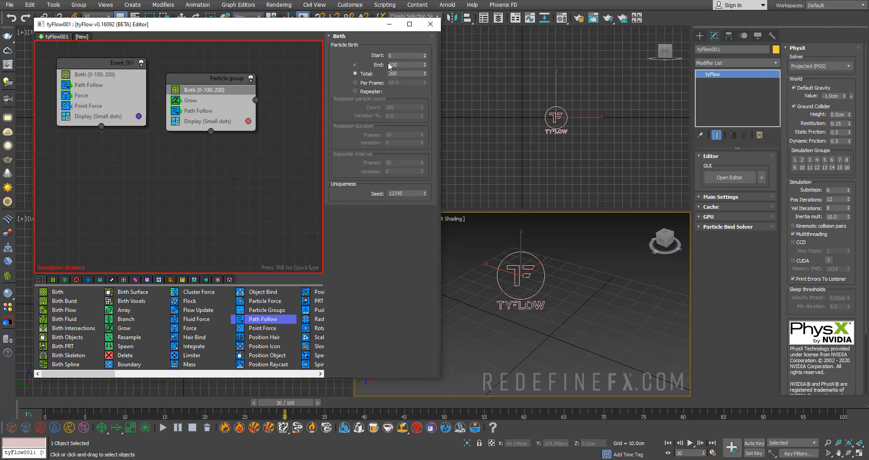
pyautogui.rightClick(217, 168)
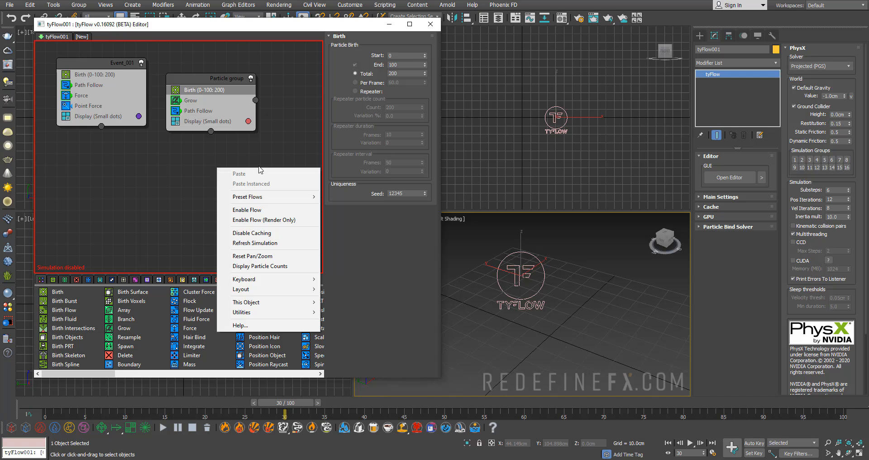
pyautogui.click(259, 209)
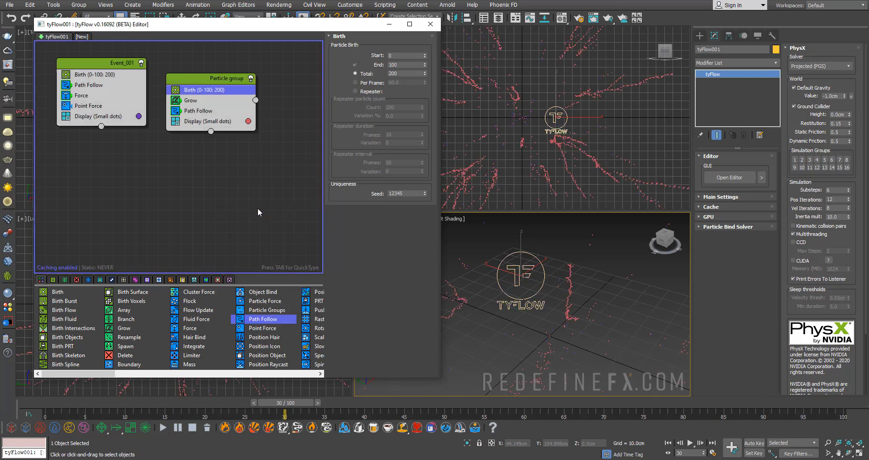
pyautogui.moveTo(284, 402); pyautogui.dragTo(93, 403)
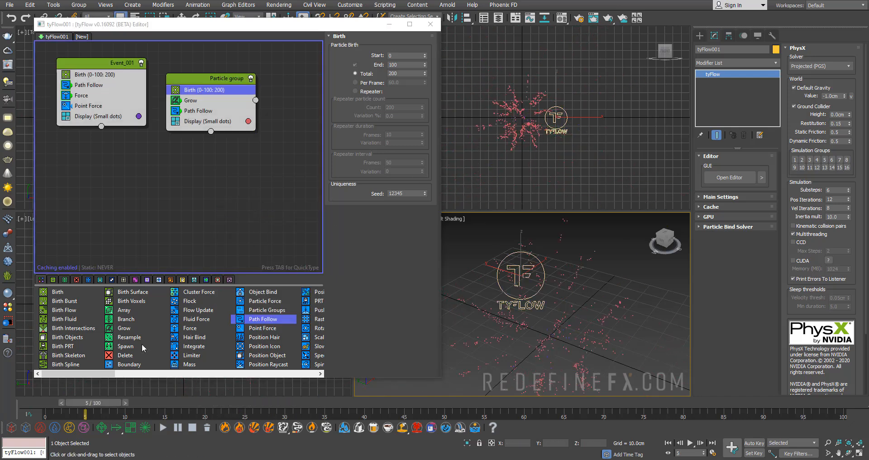
# Move the Particle group event slightly closer to Event_001 and widen the editor window
pyautogui.rightClick(157, 172)
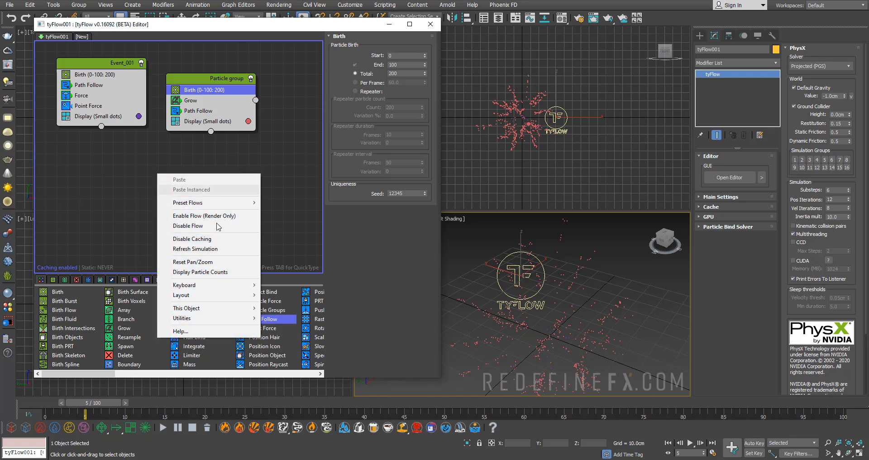
pyautogui.click(221, 141)
pyautogui.moveTo(193, 79); pyautogui.dragTo(182, 77)
pyautogui.moveTo(98, 62); pyautogui.dragTo(92, 61)
pyautogui.moveTo(211, 26); pyautogui.dragTo(258, 32)
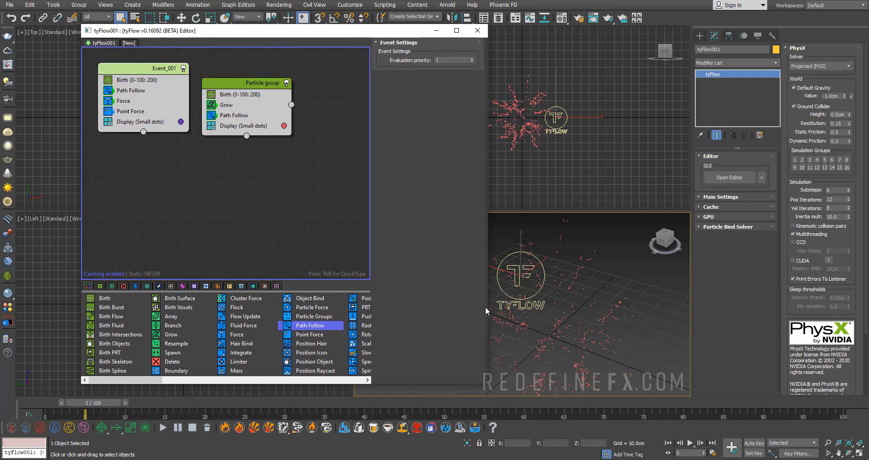
pyautogui.moveTo(487, 308); pyautogui.dragTo(562, 306)
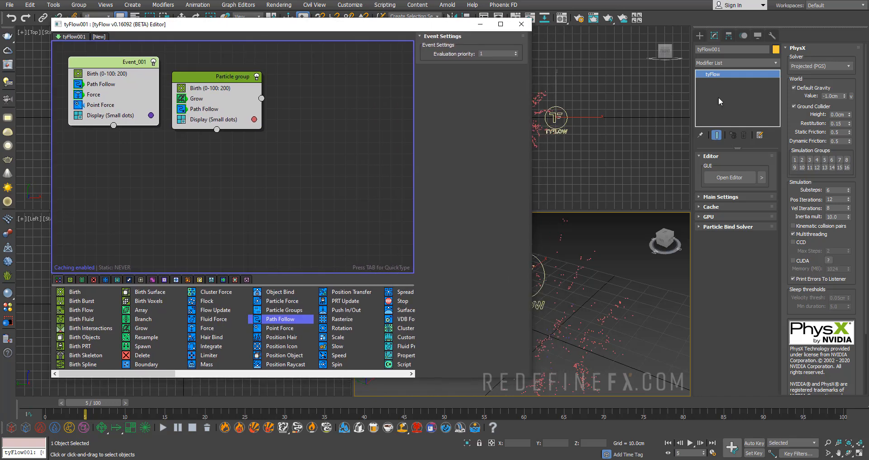
# Create a second tyFlow object from the Standard Primitives and place it in the perspective viewport beside the first icon
pyautogui.click(699, 35)
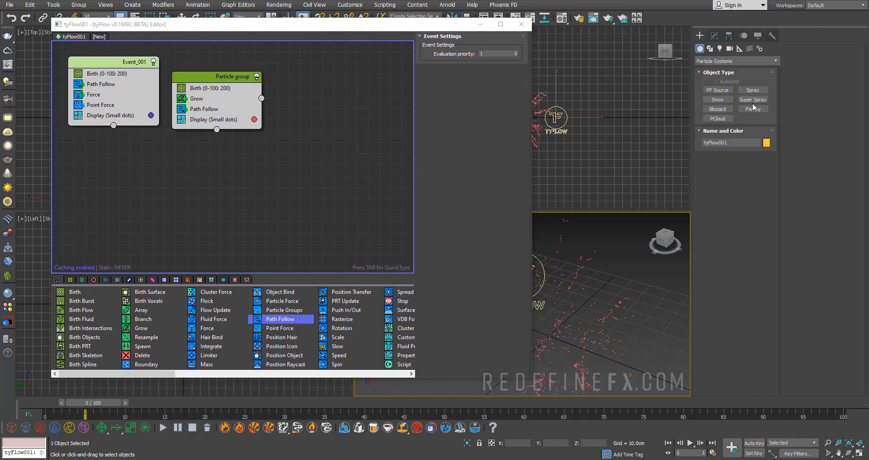
pyautogui.click(706, 61)
pyautogui.click(724, 69)
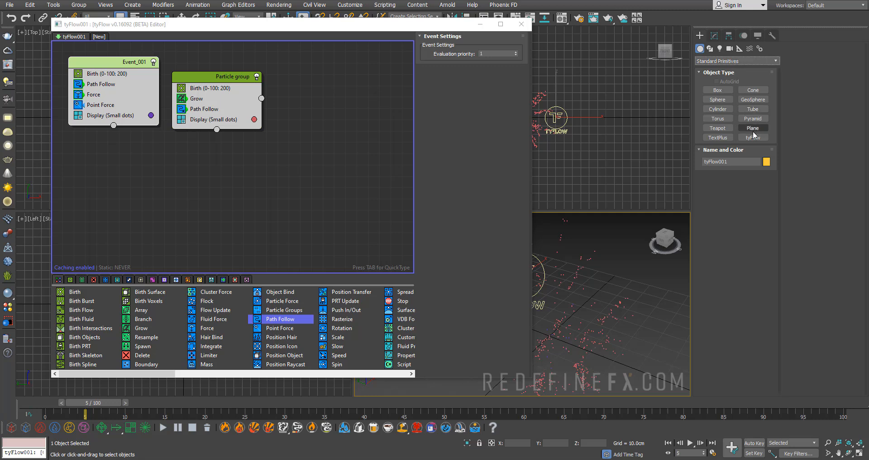
pyautogui.click(753, 138)
pyautogui.click(635, 301)
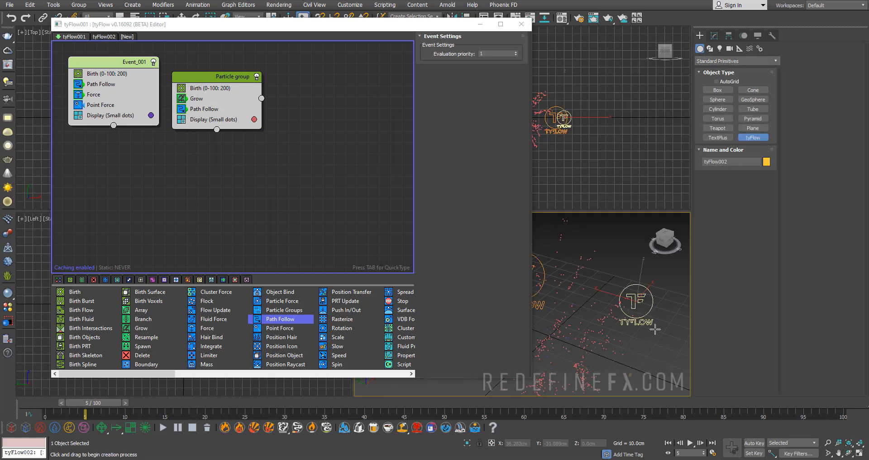
# Switch the editor back and forth between the second flow and tyFlow001 to compare their contents
pyautogui.click(107, 39)
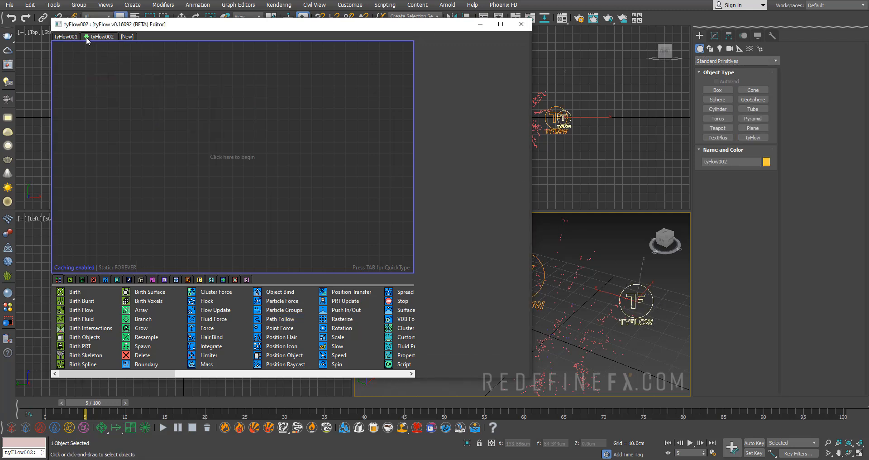
pyautogui.click(82, 37)
pyautogui.click(95, 37)
pyautogui.click(74, 35)
pyautogui.click(103, 37)
# Create a third flow directly from the editor and bring all three flow icons into view in the perspective viewport
pyautogui.click(127, 39)
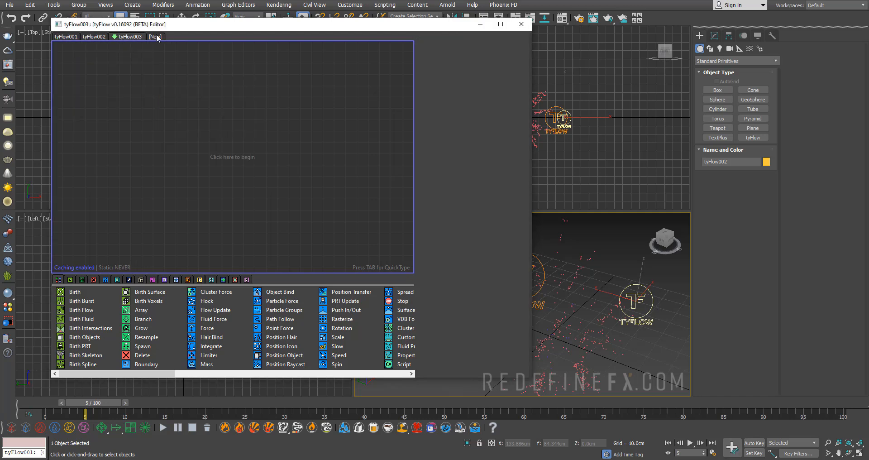
pyautogui.scroll(-3, 594, 285)
pyautogui.moveTo(599, 294); pyautogui.dragTo(627, 293, button='middle')
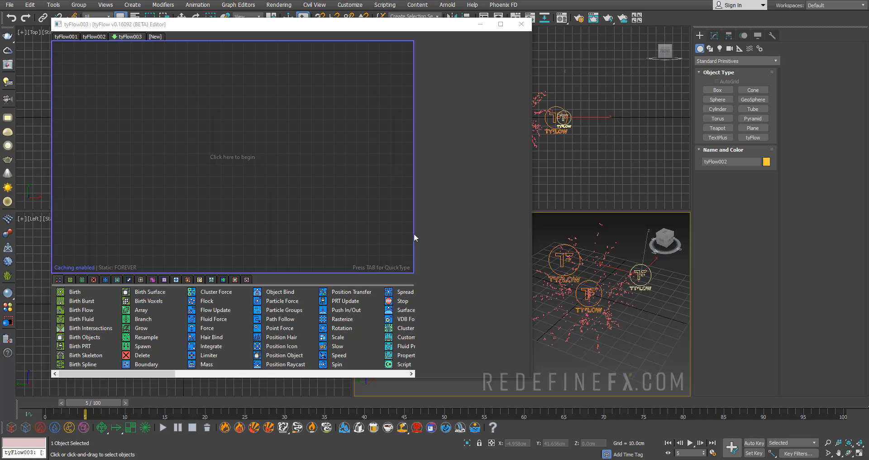
# Return to the tyFlow001 flow and browse the operator categories from Birth through the binding operators, ending with all operators listed
pyautogui.click(72, 38)
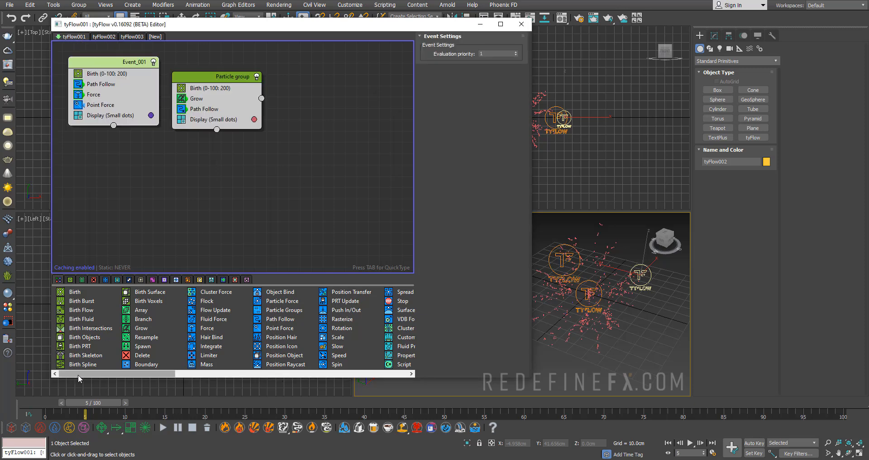
pyautogui.moveTo(78, 374); pyautogui.dragTo(26, 366)
pyautogui.click(70, 279)
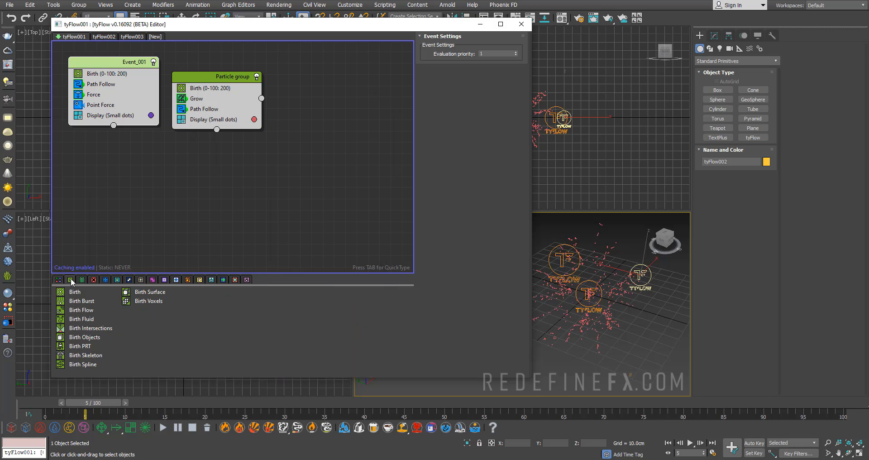
pyautogui.click(82, 280)
pyautogui.click(94, 279)
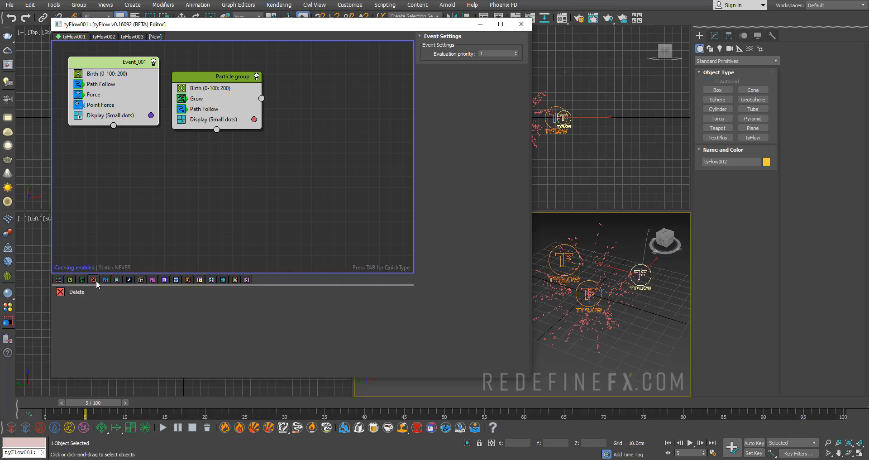
pyautogui.click(106, 280)
pyautogui.click(117, 279)
pyautogui.click(129, 280)
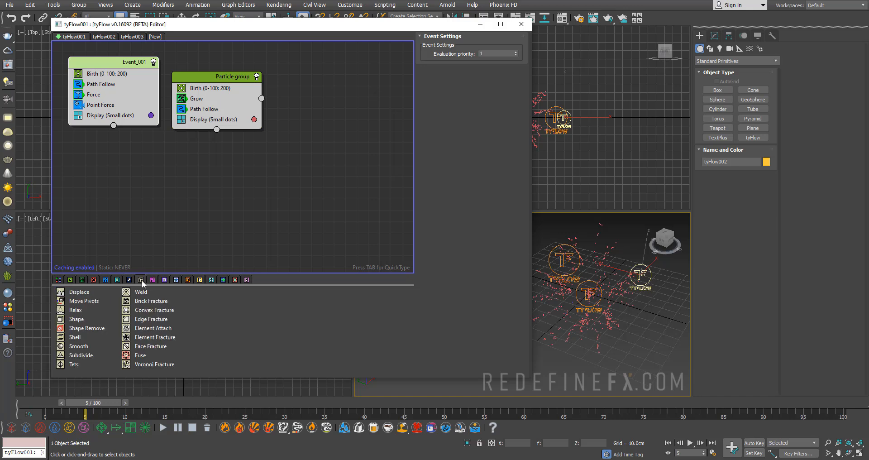
pyautogui.click(152, 280)
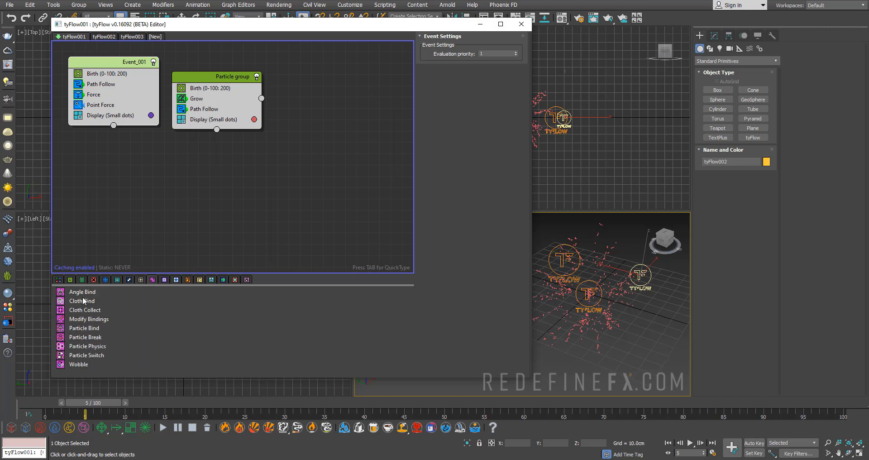
pyautogui.click(59, 280)
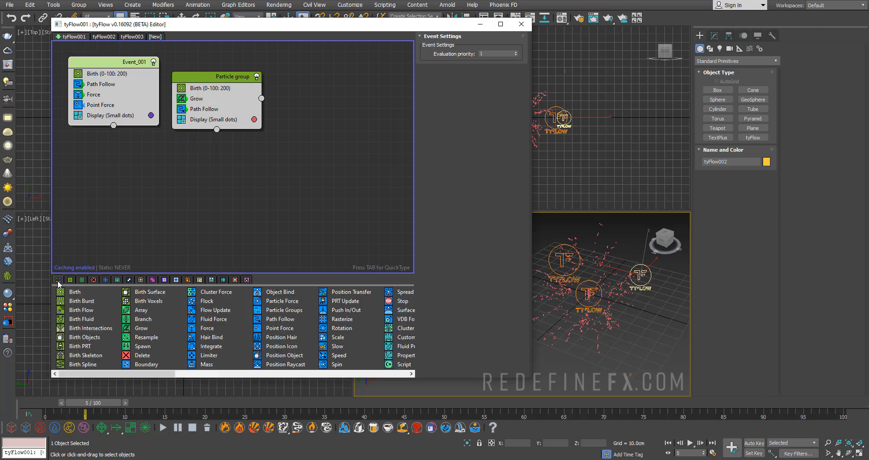
# Select the Particle group event, disable it and re-enable it to compare its particles in the viewports
pyautogui.rightClick(213, 76)
pyautogui.click(198, 77)
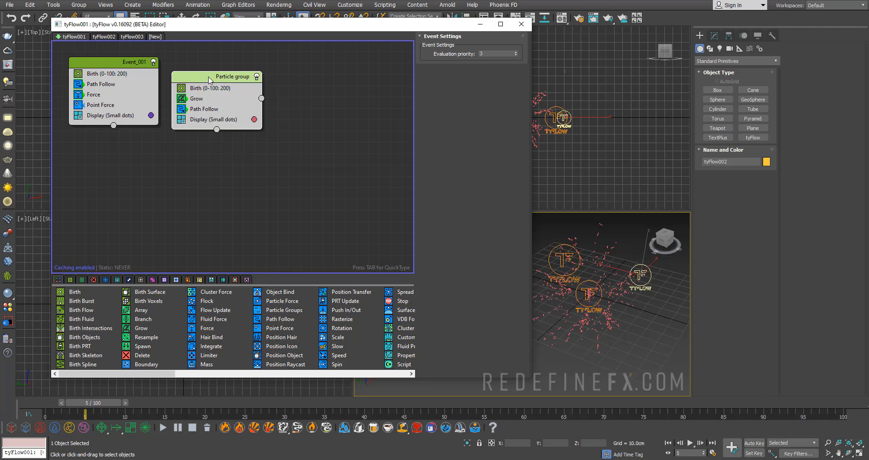
pyautogui.rightClick(209, 77)
pyautogui.click(197, 77)
pyautogui.click(257, 77)
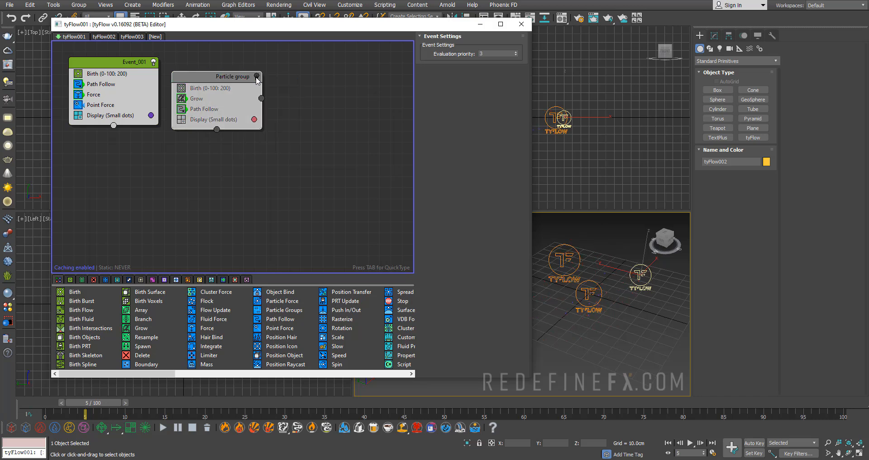
pyautogui.click(256, 77)
# View the settings of the Particle group event's Birth operator, and open and dismiss the QuickType search
pyautogui.click(210, 89)
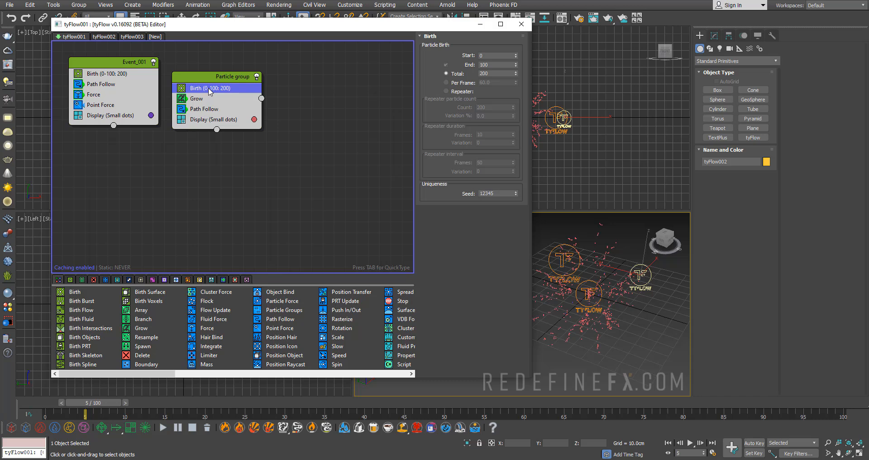
pyautogui.press('Tab')
pyautogui.press('Escape')
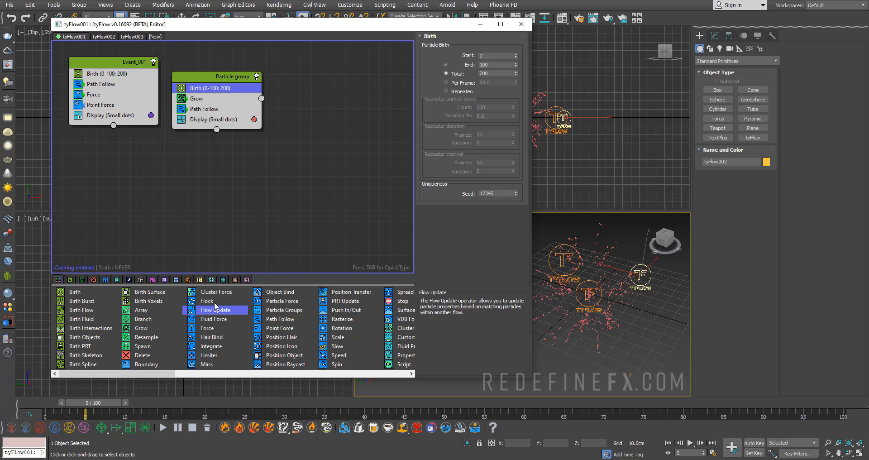
# Move Event_001 and the Particle group event higher on the canvas with a wider gap between them
pyautogui.moveTo(99, 64); pyautogui.dragTo(82, 59)
pyautogui.moveTo(196, 79); pyautogui.dragTo(212, 61)
pyautogui.moveTo(91, 58); pyautogui.dragTo(110, 52)
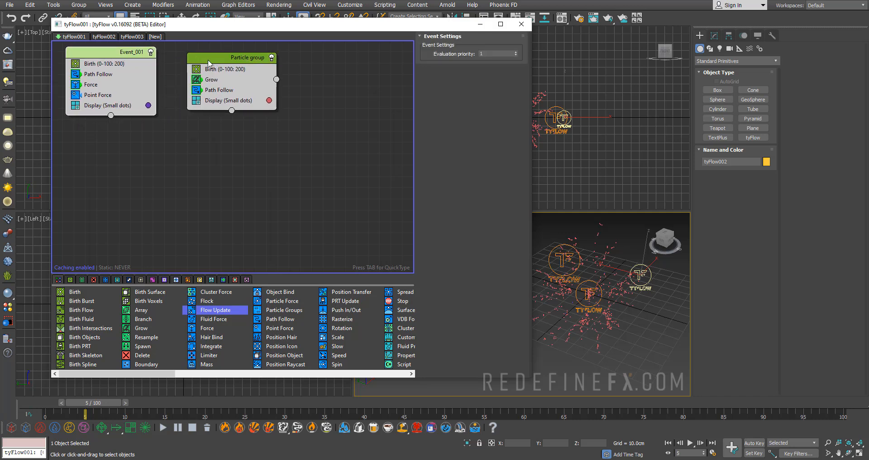